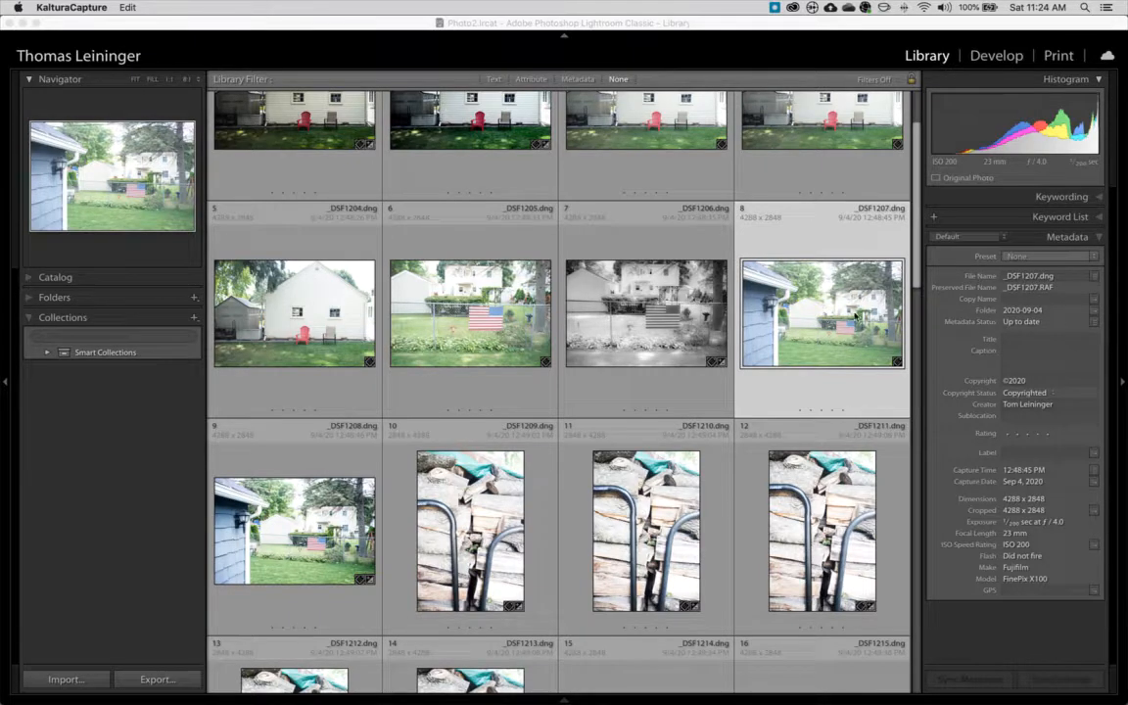
Open the selected photo _DSF1207.dng in the Develop module, check its edit history and show the preset groups.
click(979, 55)
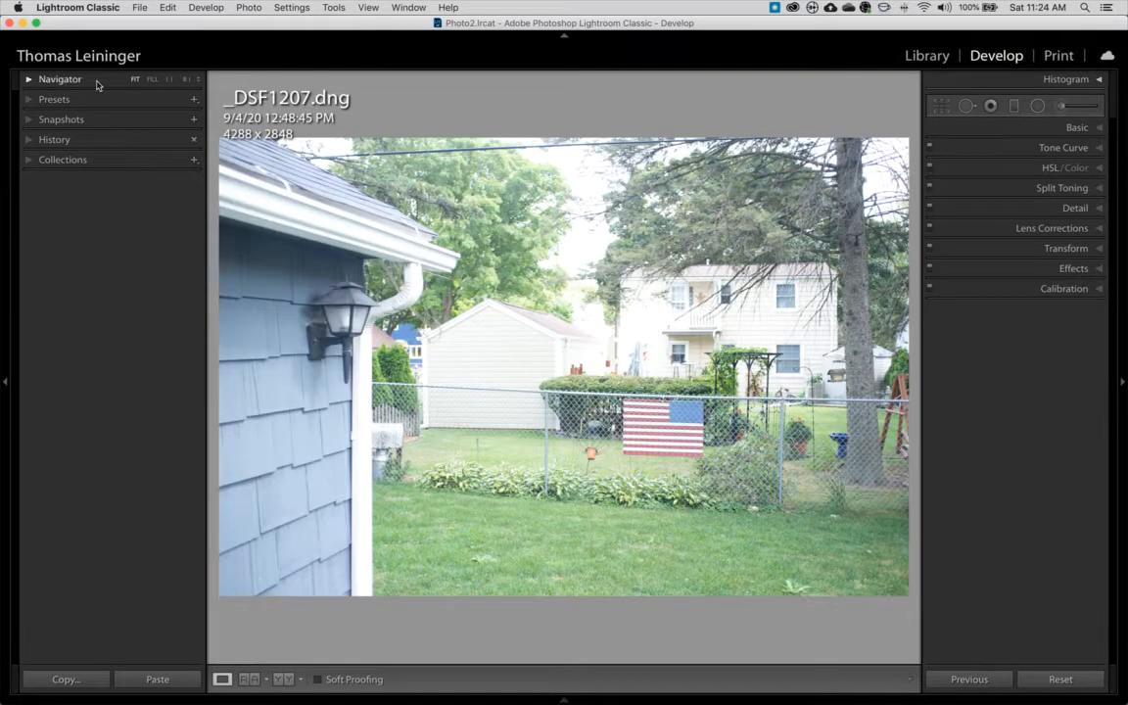
click(29, 141)
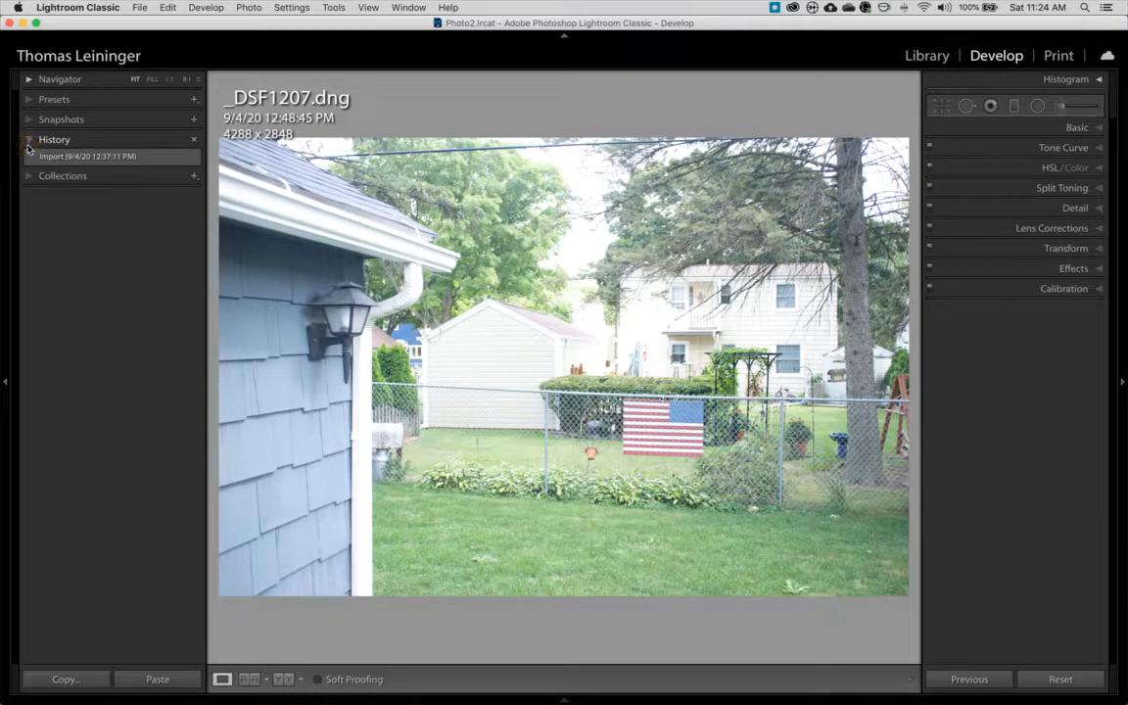
click(29, 143)
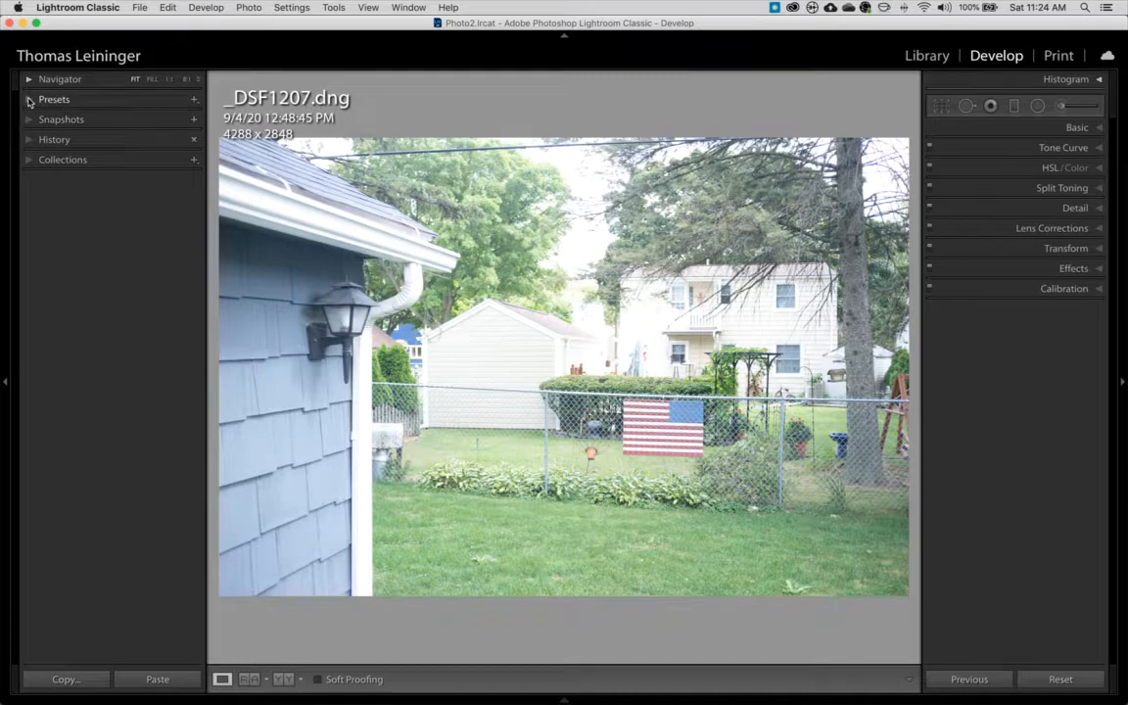
click(29, 100)
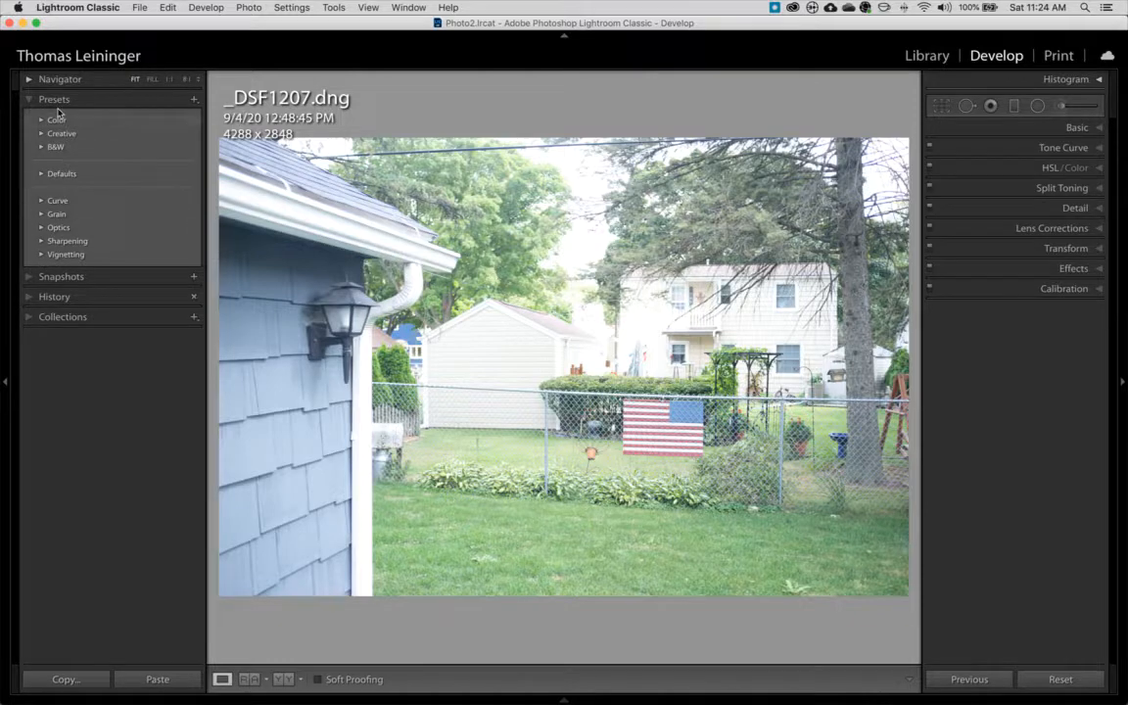
Examine the presets offered in the Color, B&W, Defaults, Grain and Curve groups.
click(40, 119)
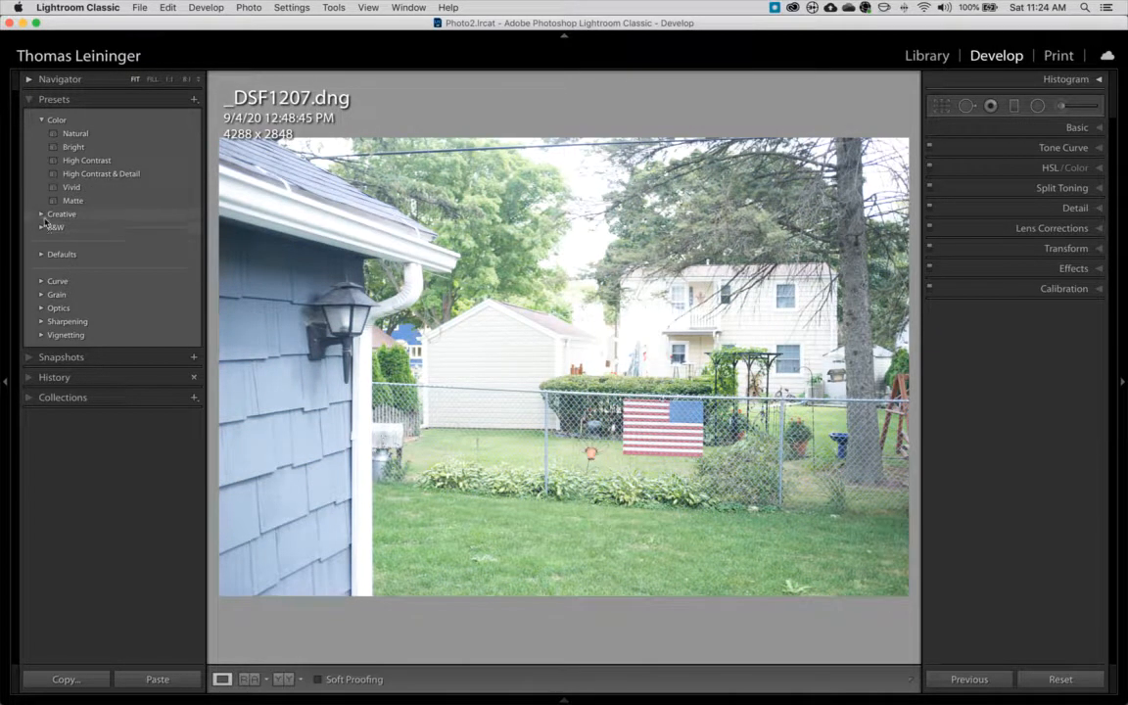
click(43, 226)
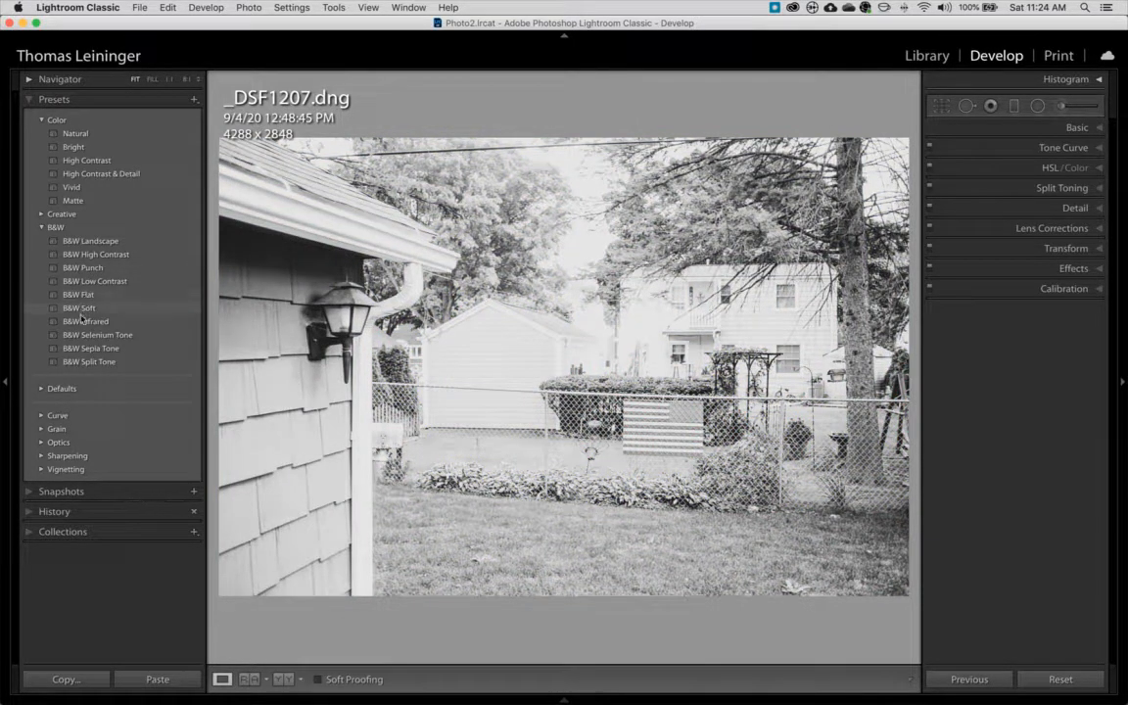
click(40, 389)
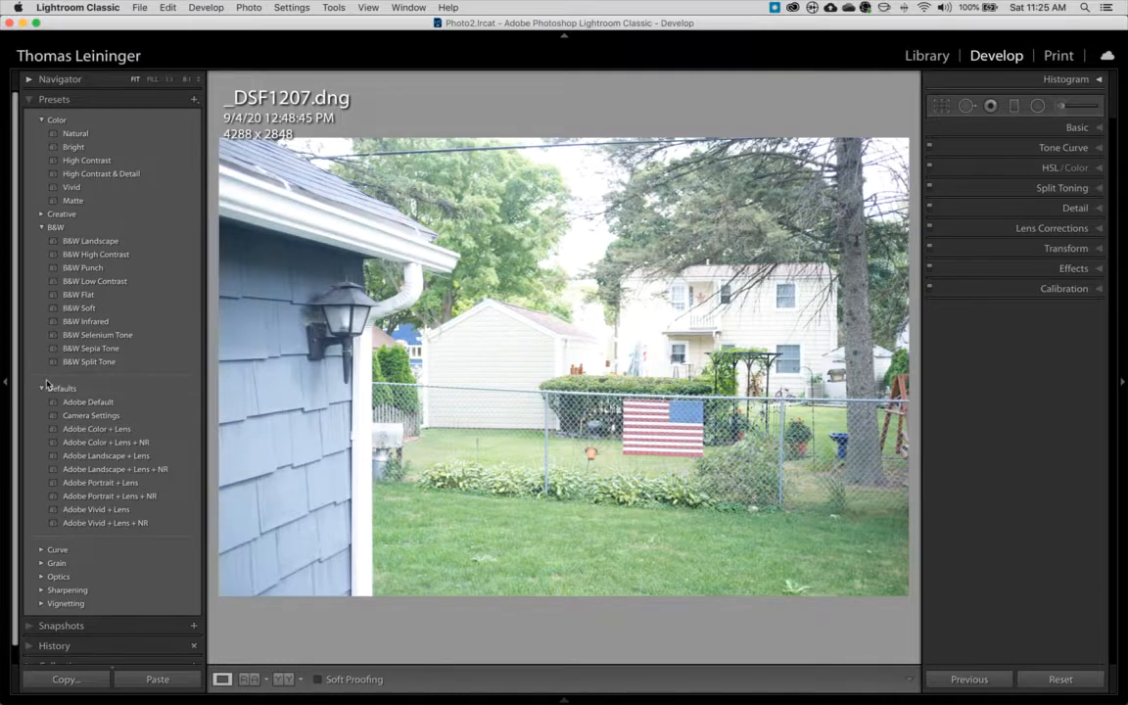
click(42, 388)
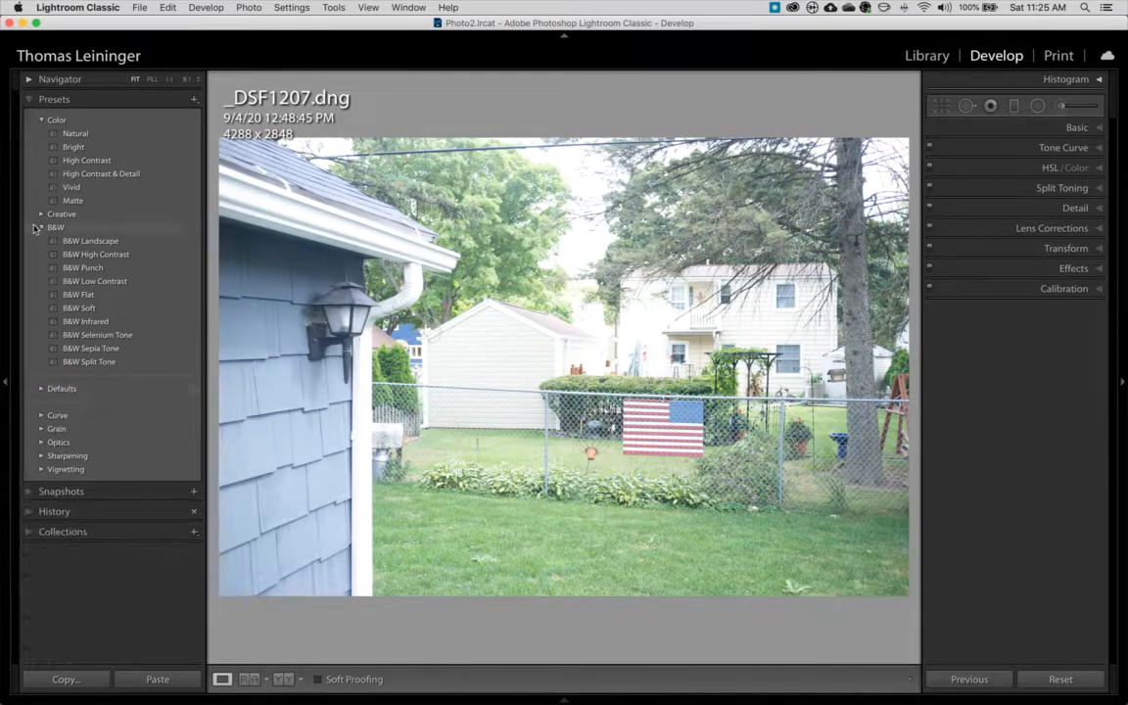
click(40, 227)
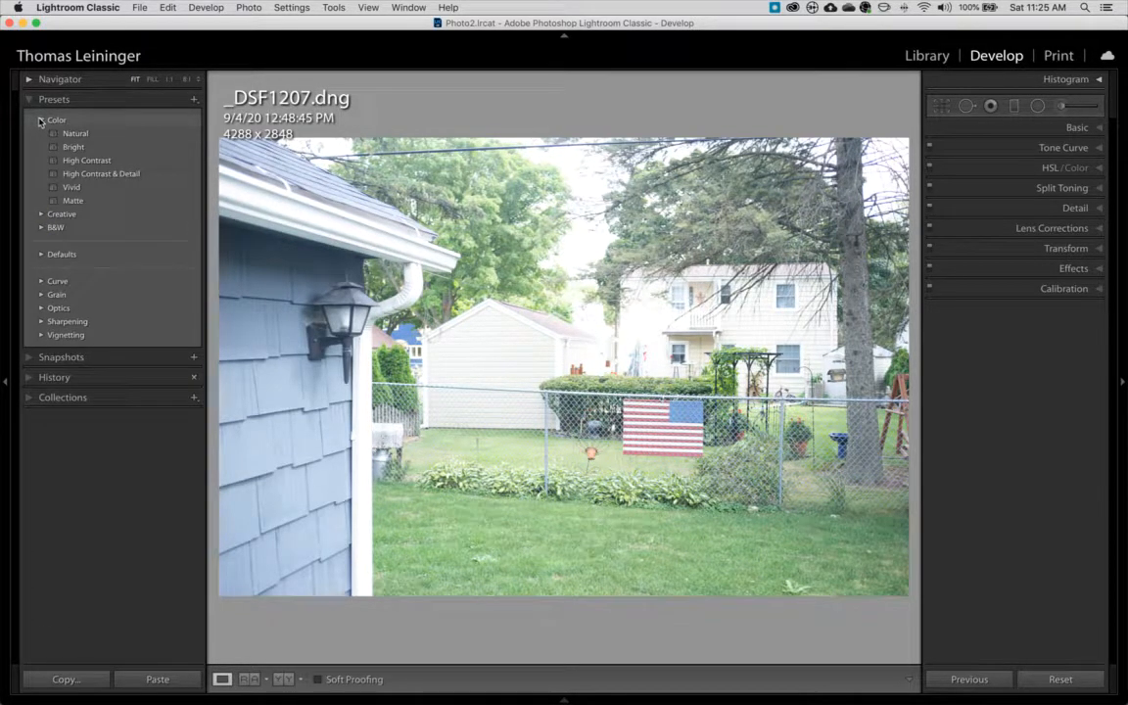
click(41, 119)
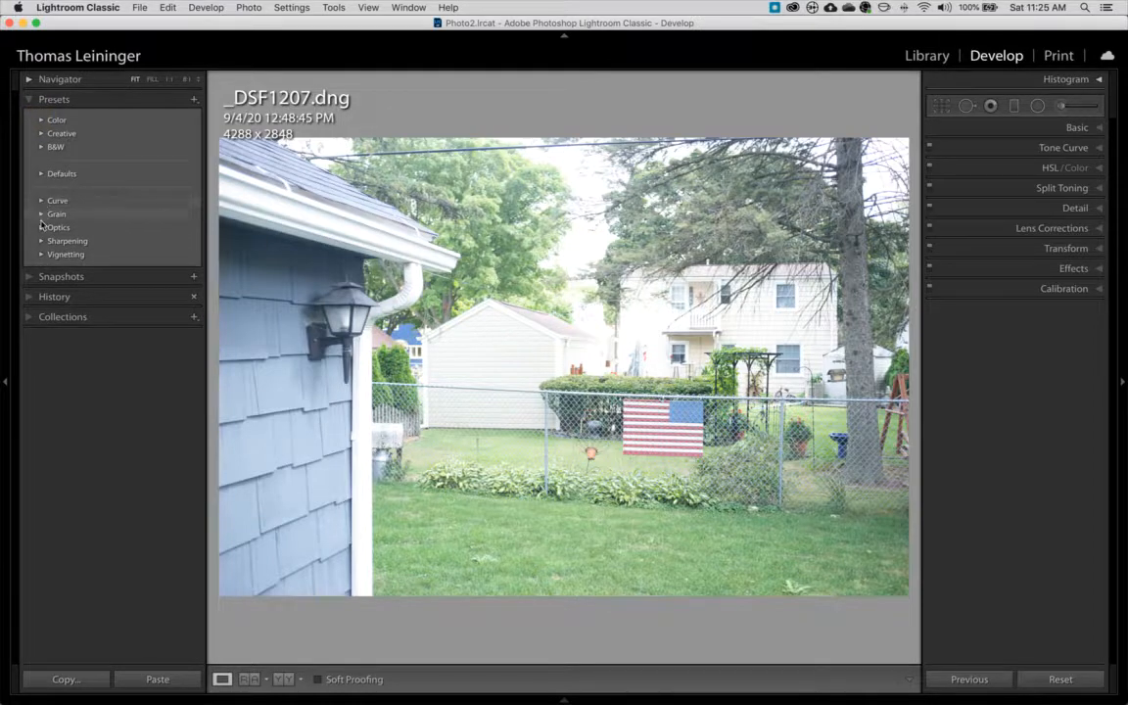
click(42, 214)
click(42, 214)
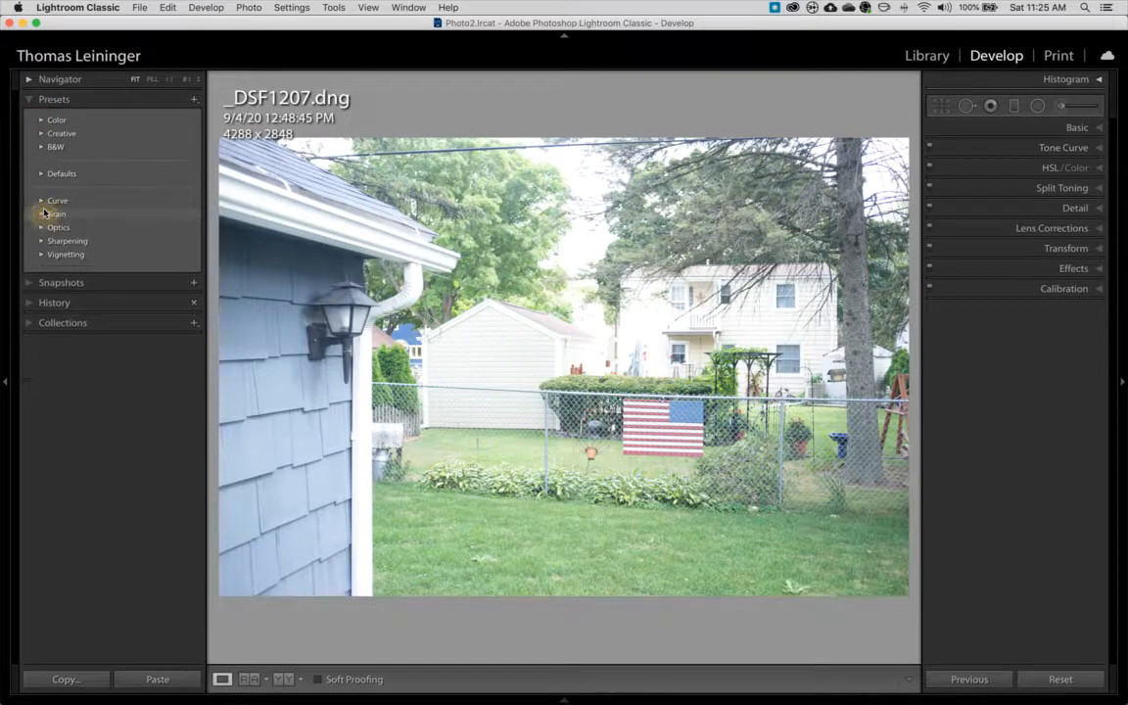
click(41, 200)
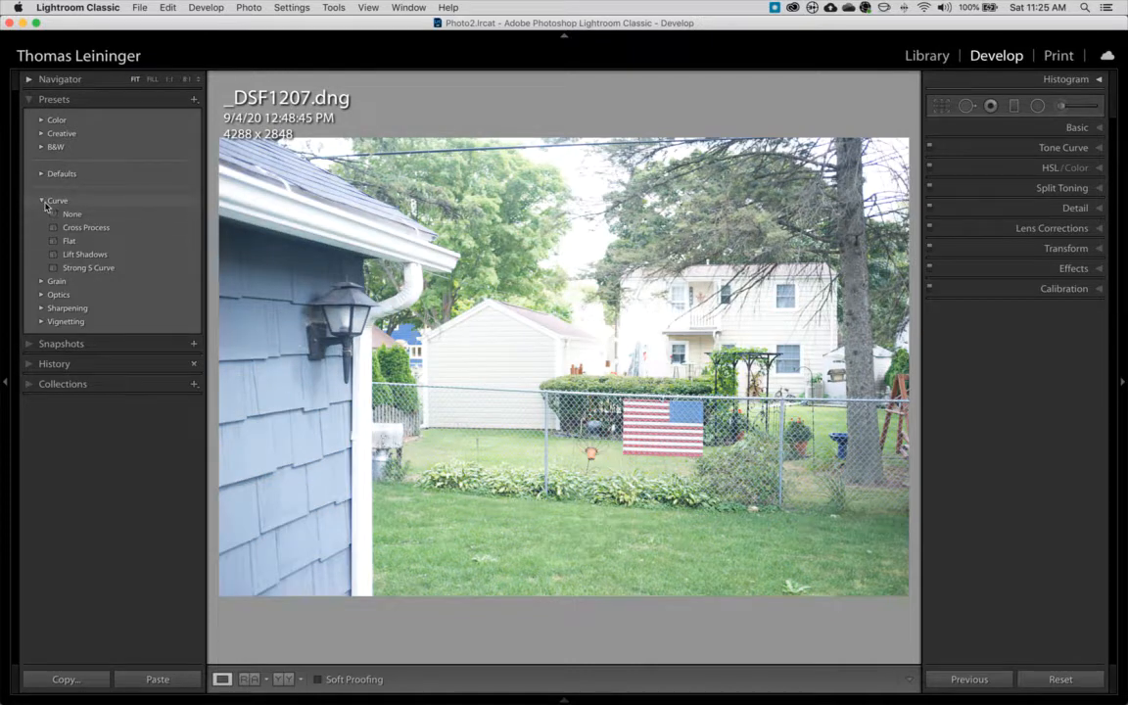
click(43, 202)
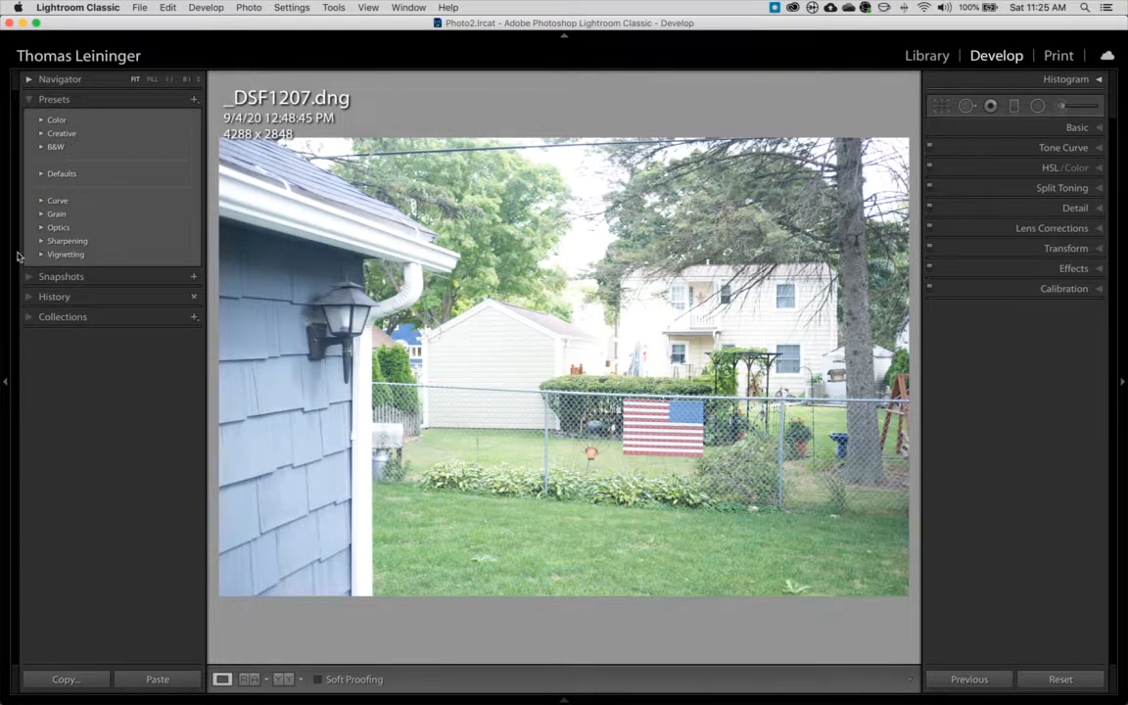
Apply the High Contrast preset from the Color group to the backyard photo.
click(41, 121)
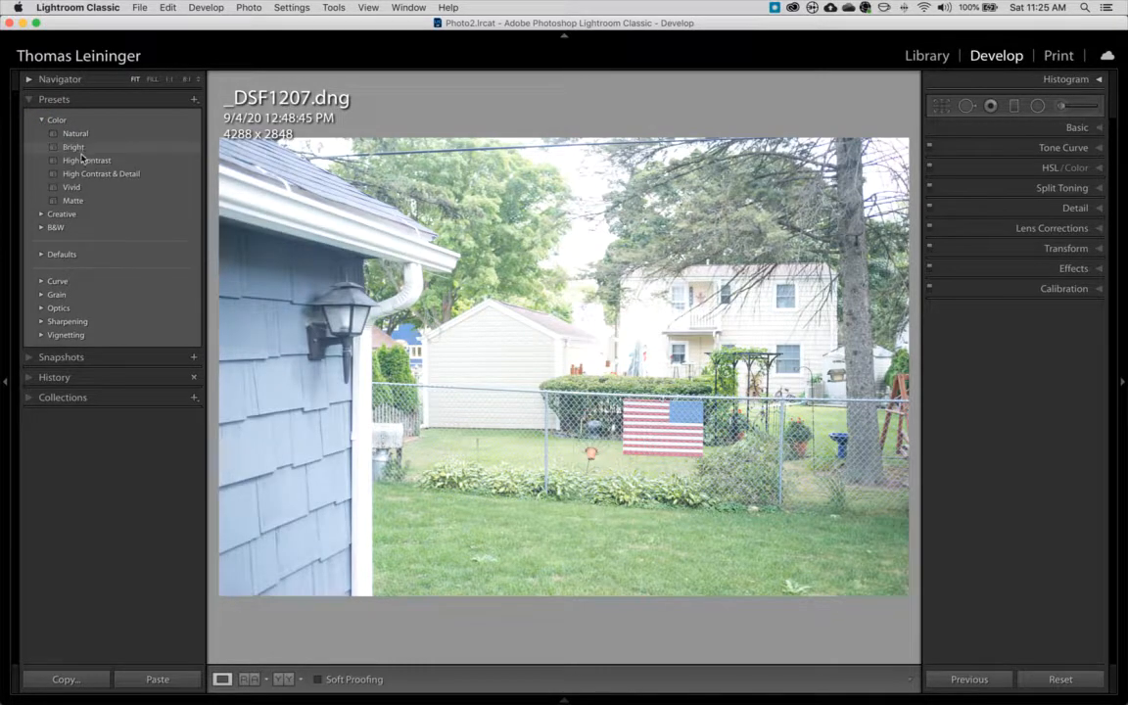
click(86, 160)
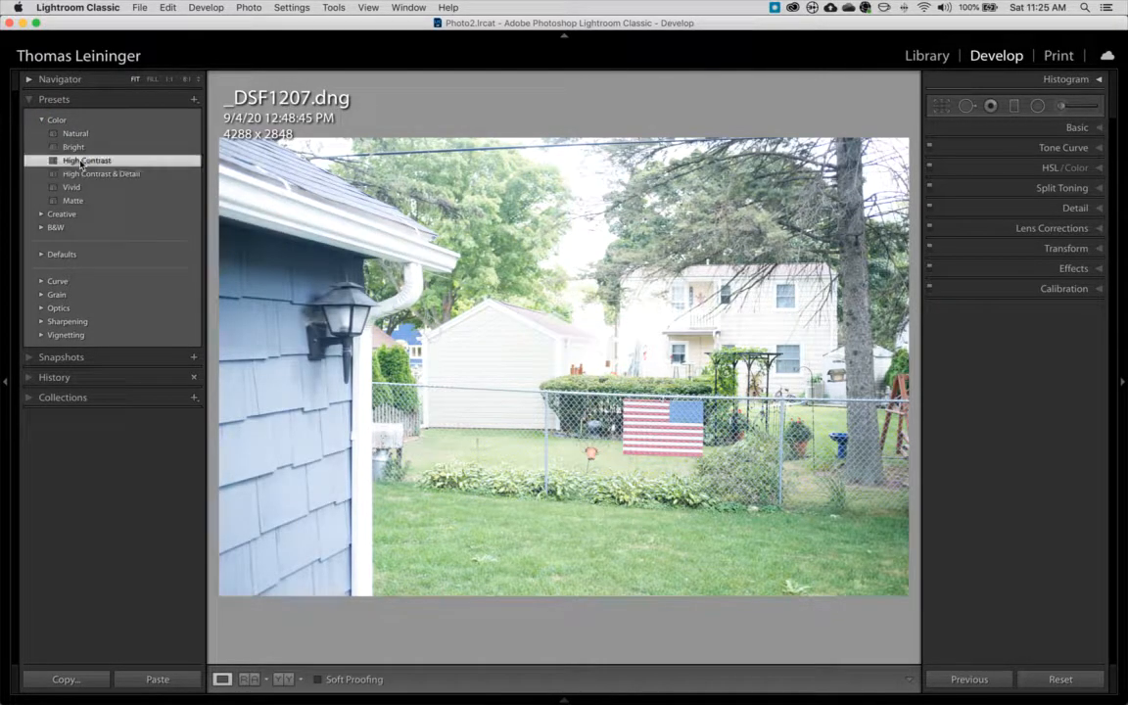
Adjust the photo's basic tone to Exposure -0.75, Highlights -49 and Whites -27, and set Clarity to +27.
click(1096, 130)
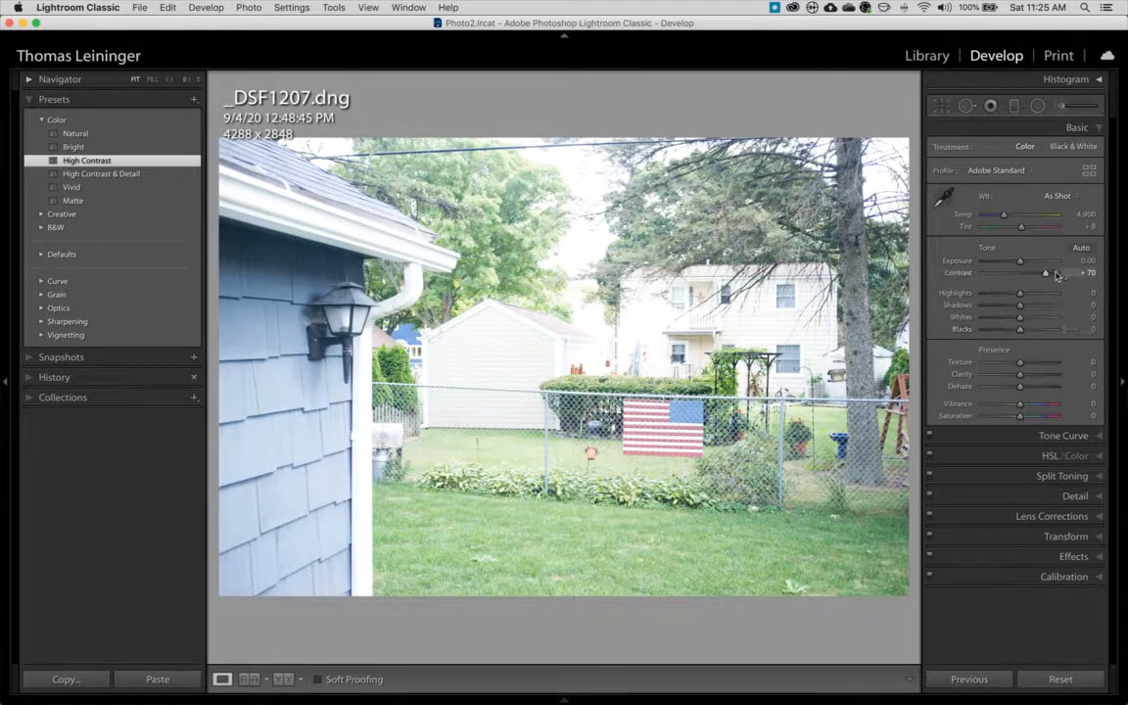
drag(1019, 265, 1008, 300)
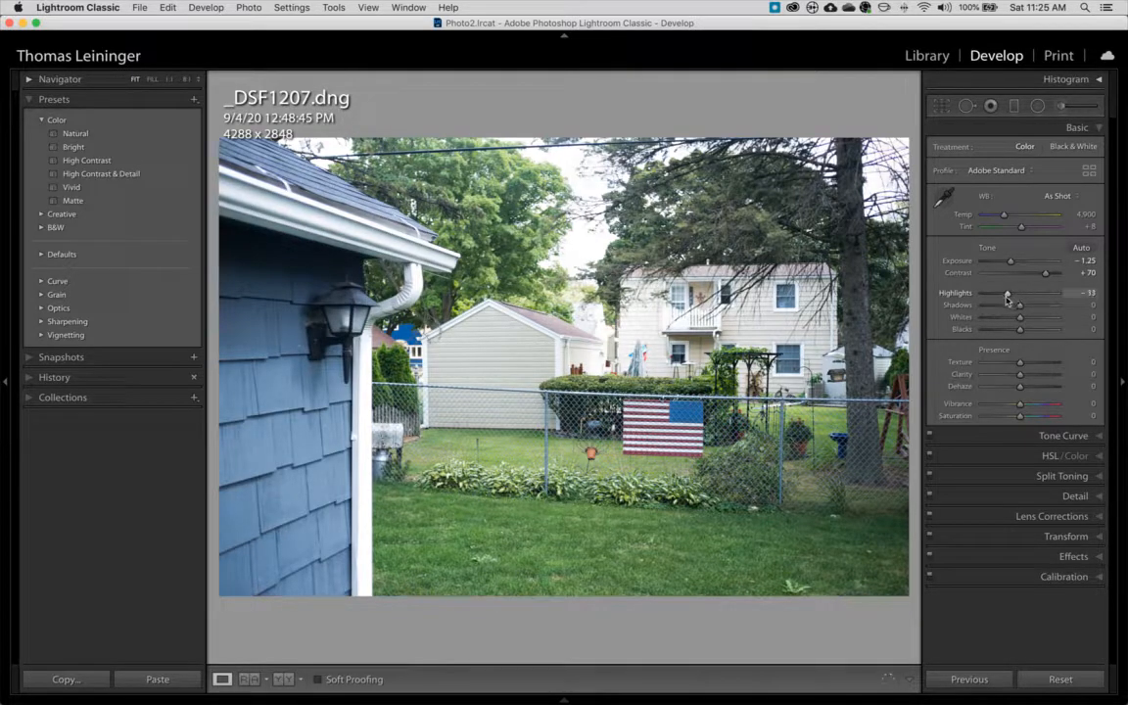
drag(1021, 321, 1010, 321)
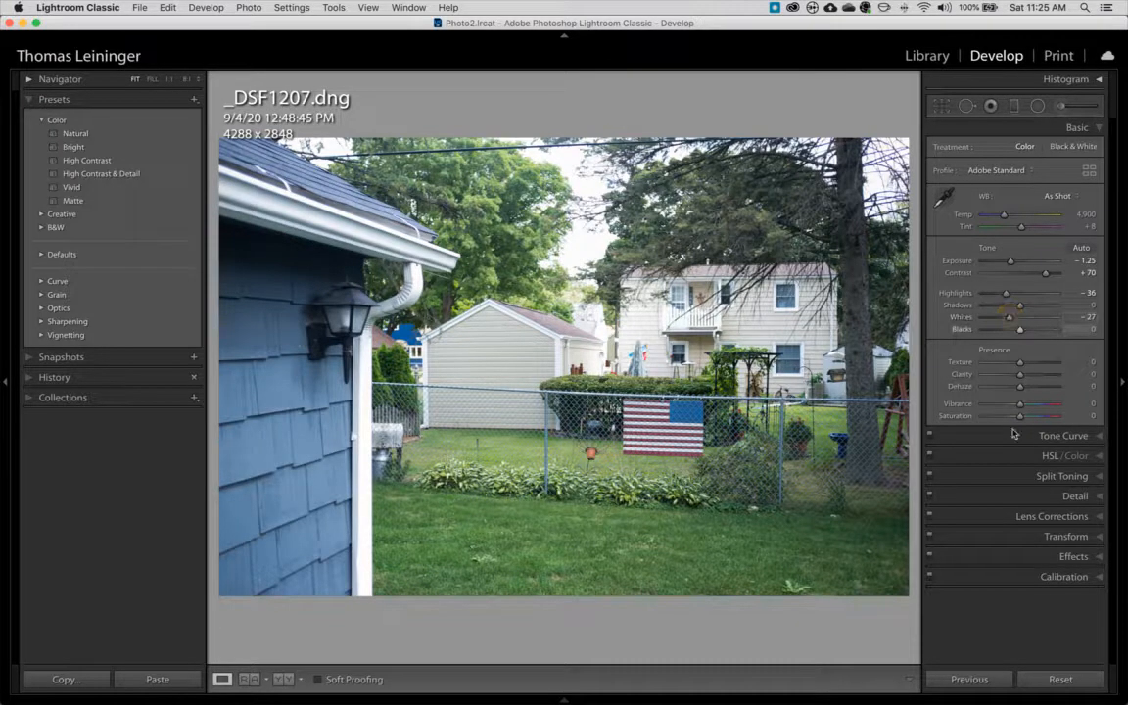
drag(1024, 381, 1035, 380)
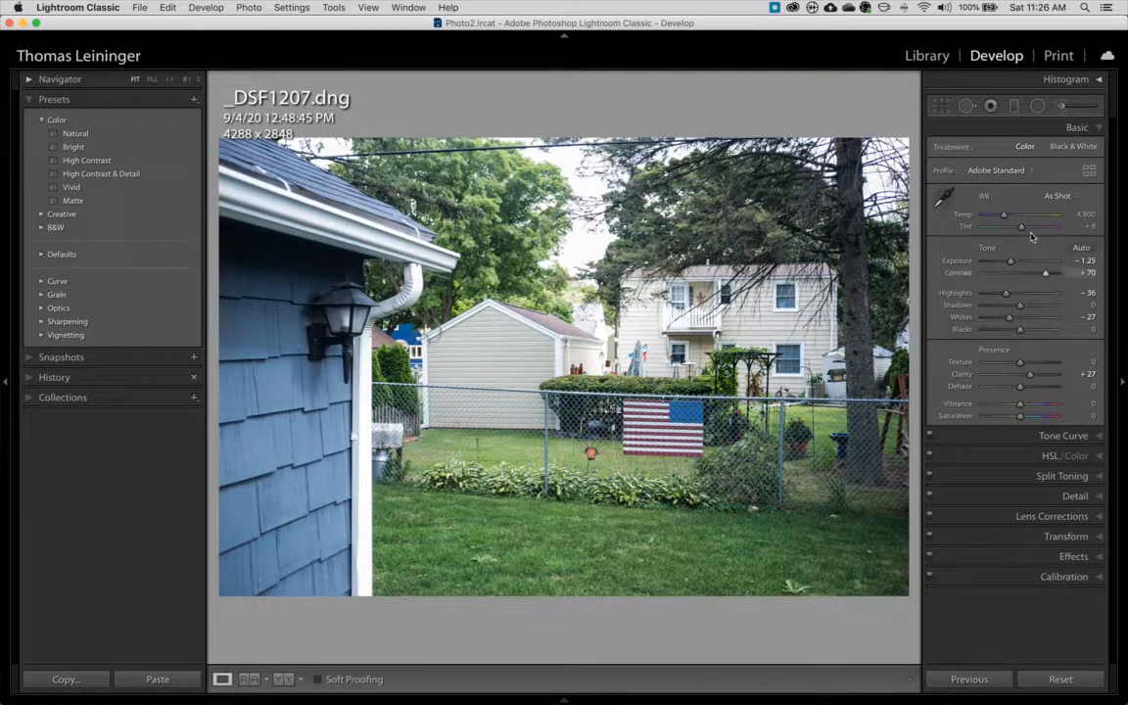
drag(1012, 265, 1015, 265)
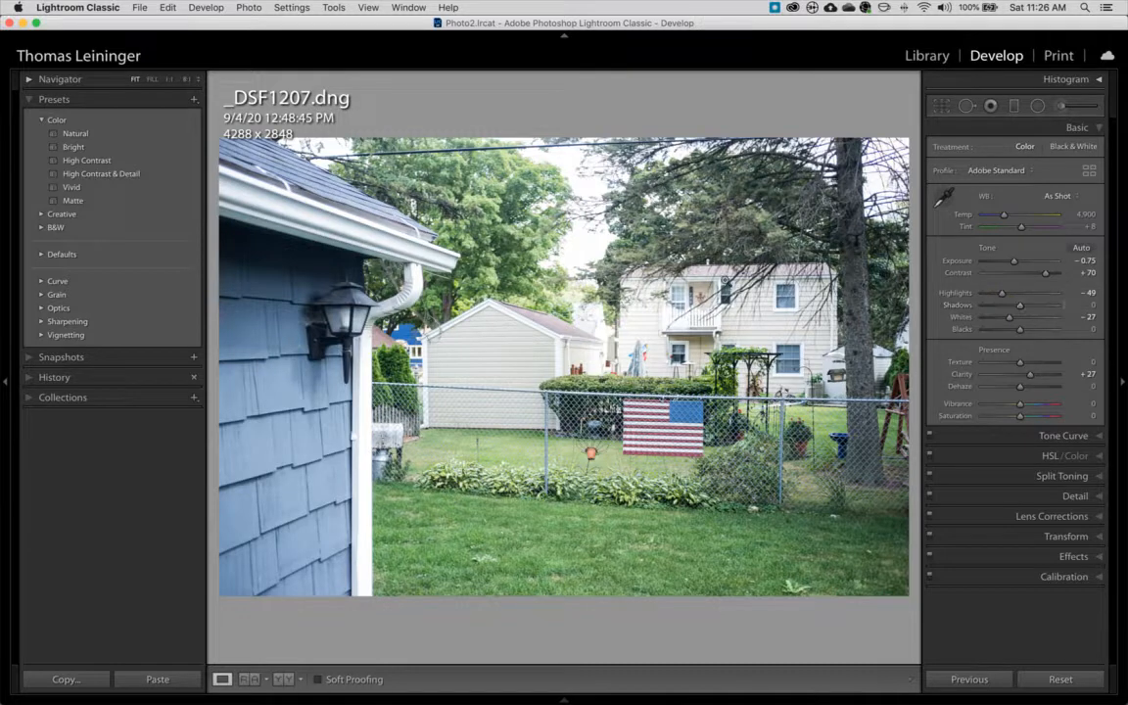
Pick the street photo _DSF1217.dng in the Library, open it in the Develop module and check its edit history.
click(937, 57)
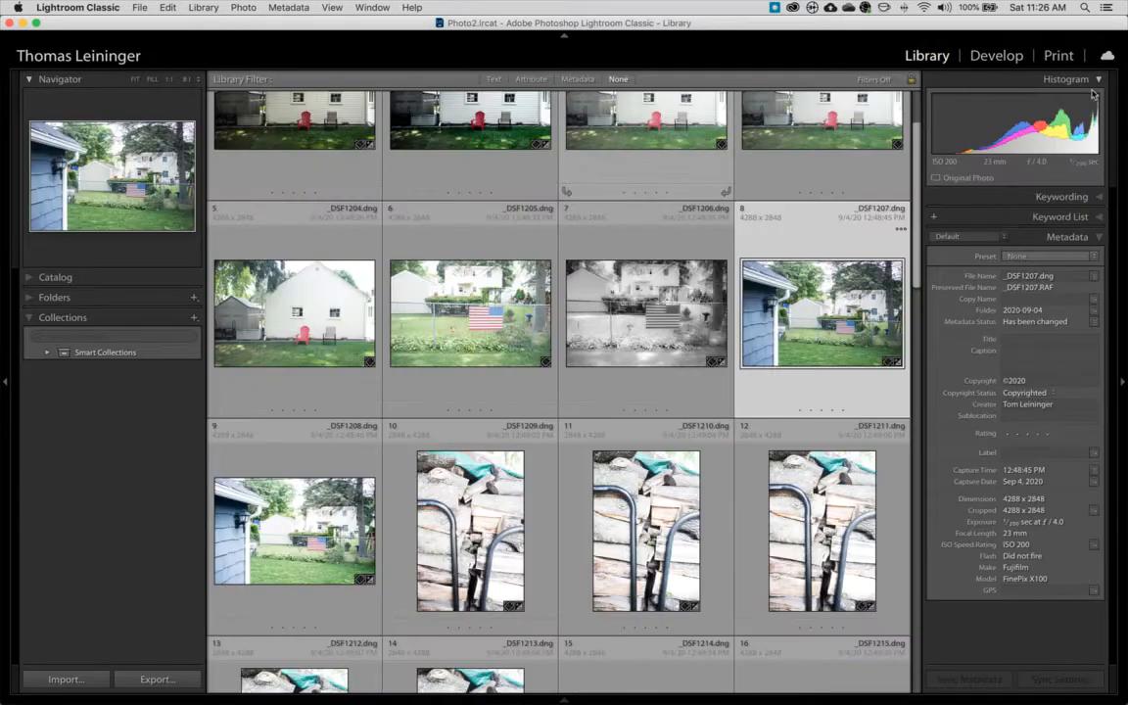
scroll(651, 386, up, 2)
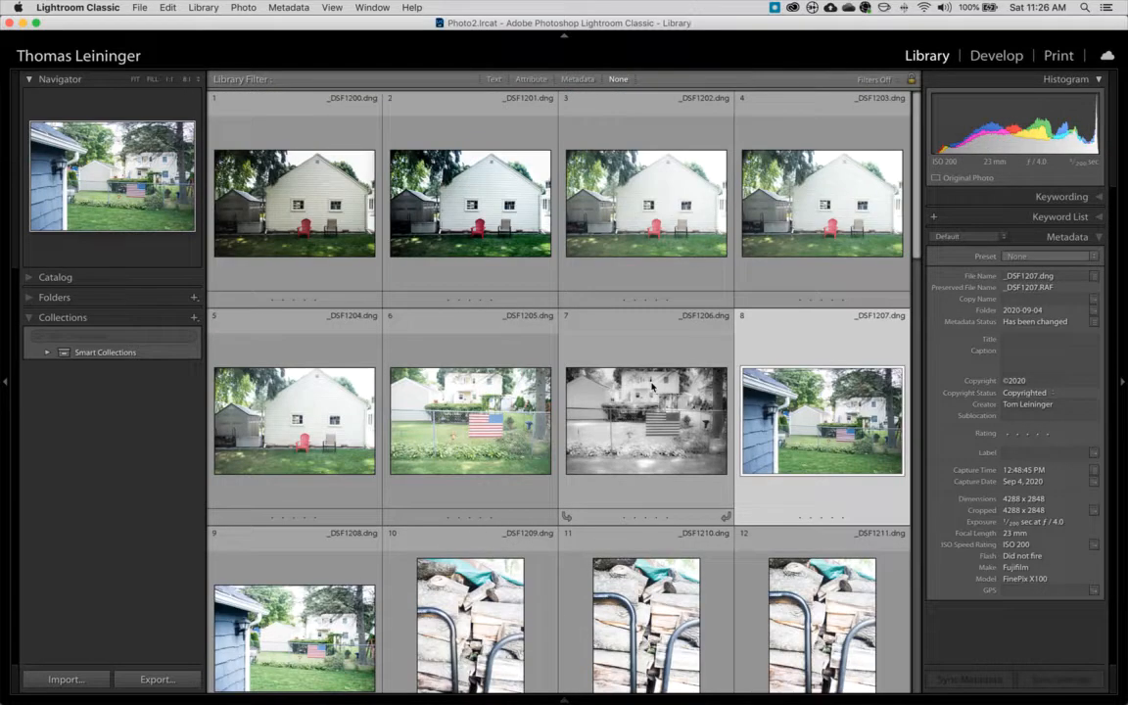
scroll(651, 387, down, 4)
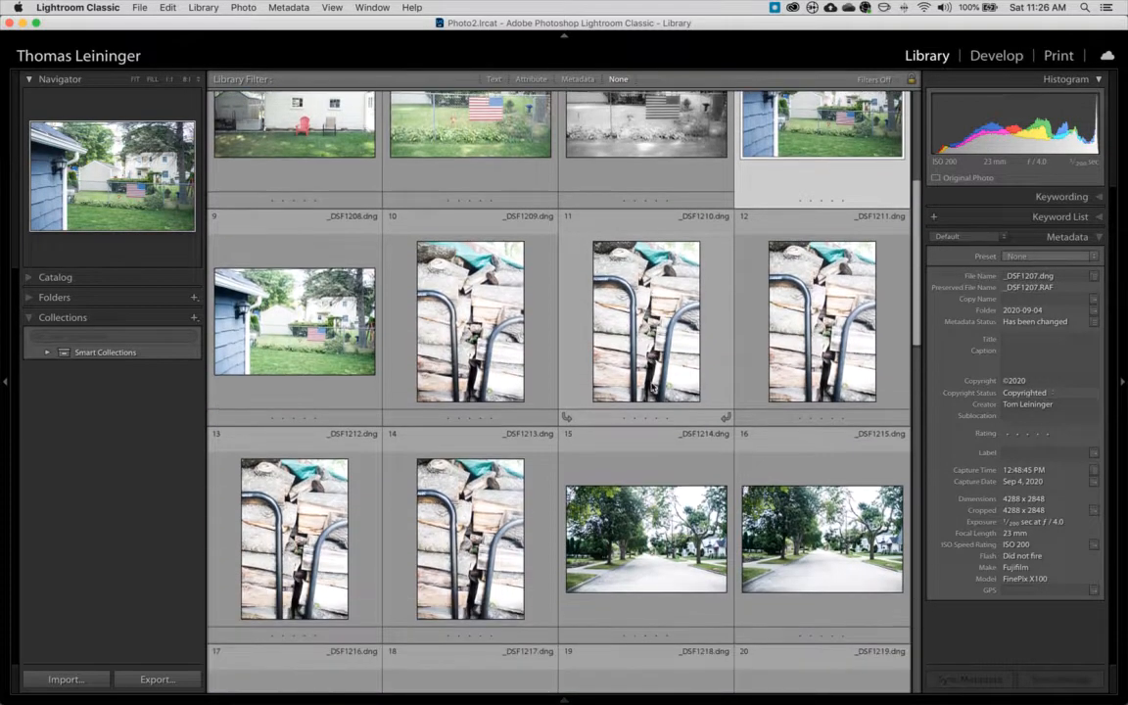
scroll(651, 387, down, 2)
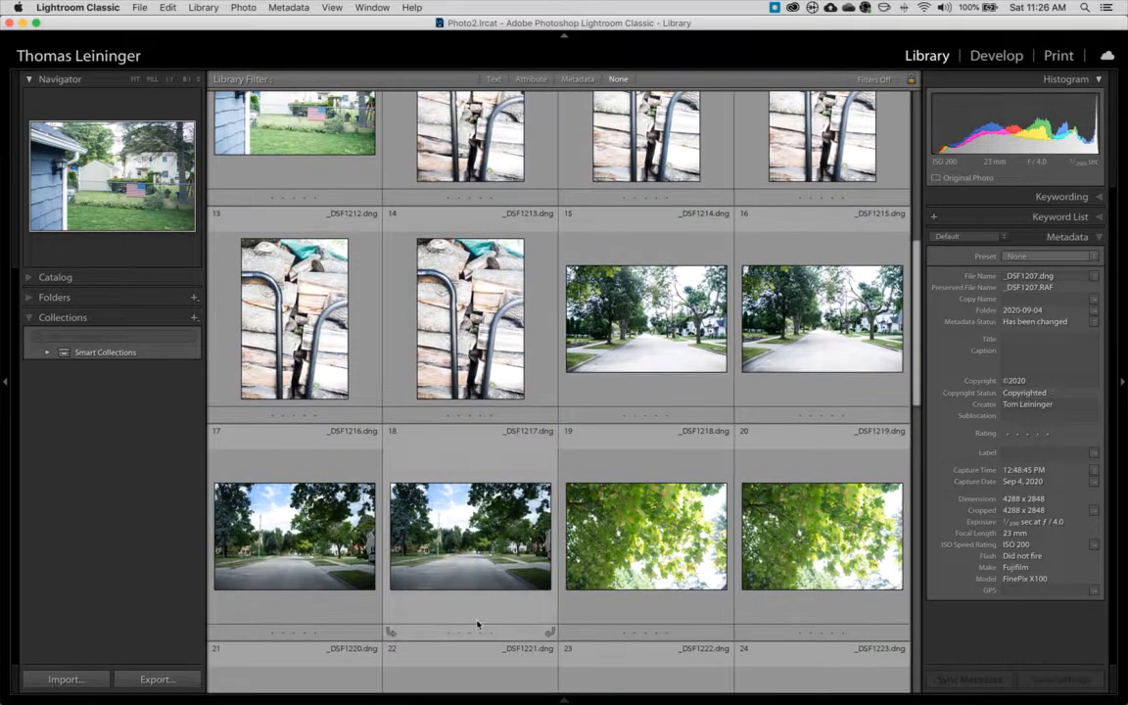
click(465, 537)
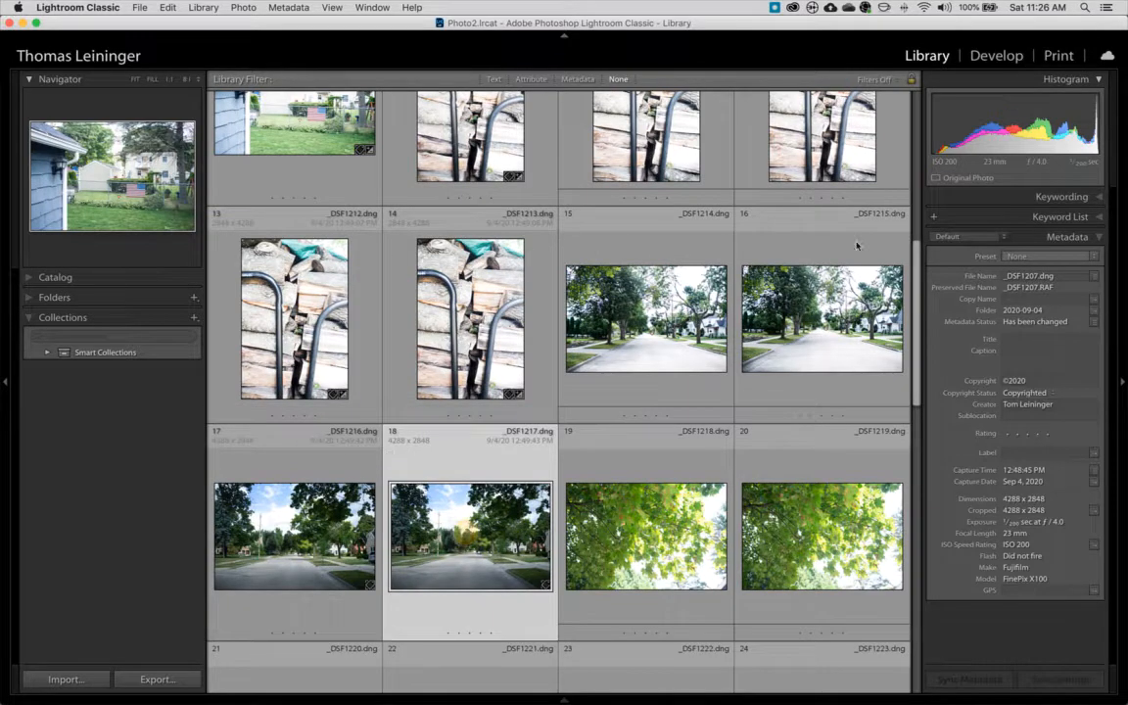
click(996, 57)
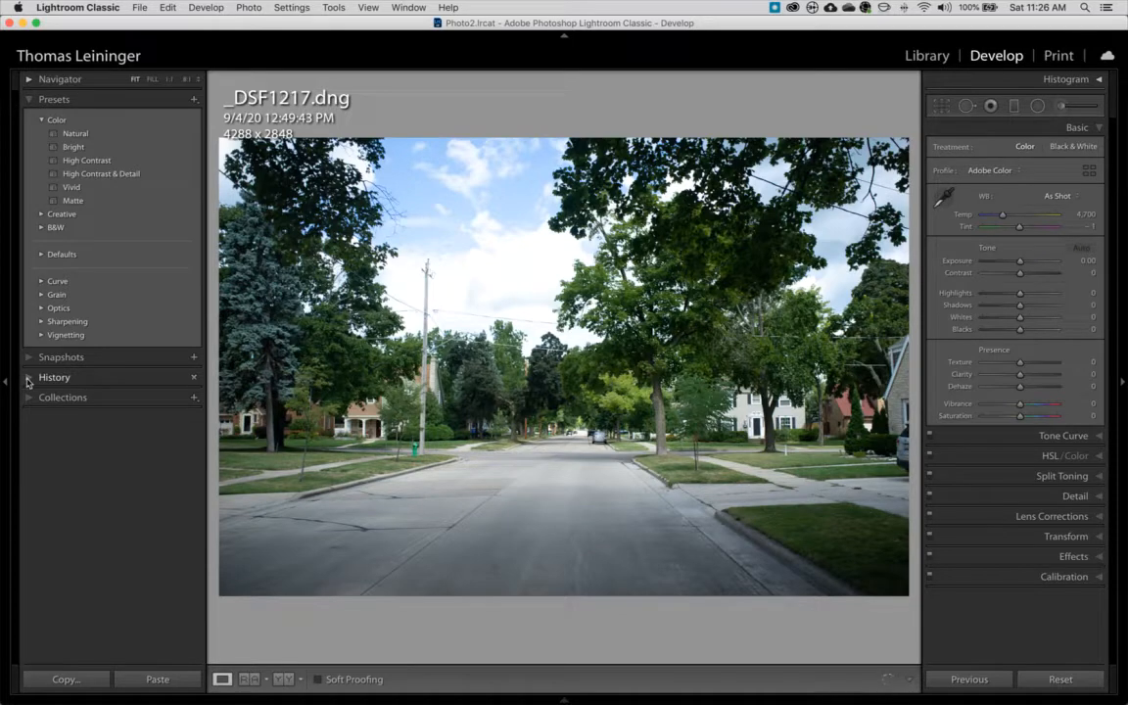
click(29, 381)
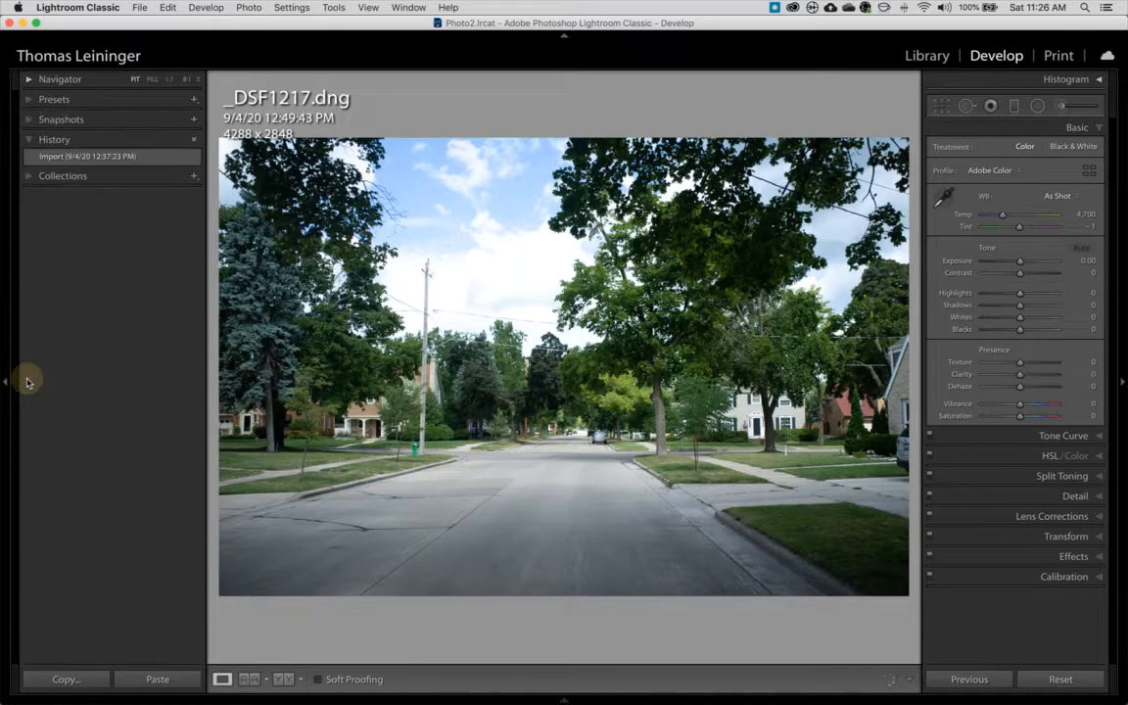
click(26, 142)
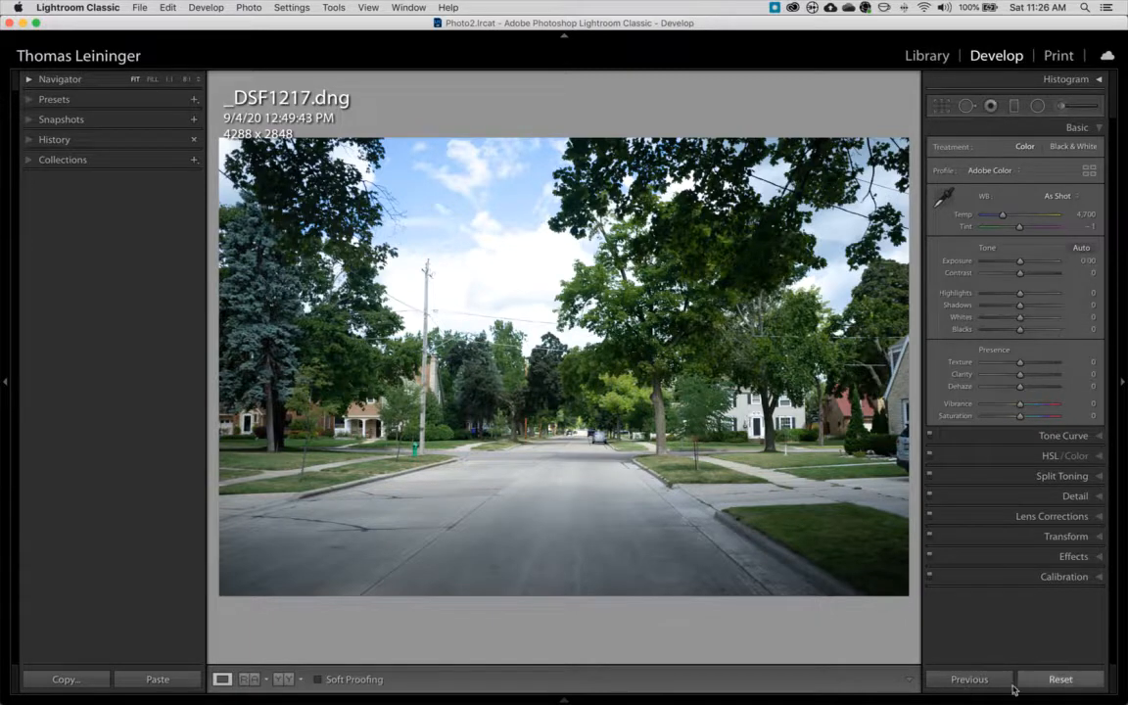
Enable profile corrections in the street photo's lens corrections.
click(1097, 520)
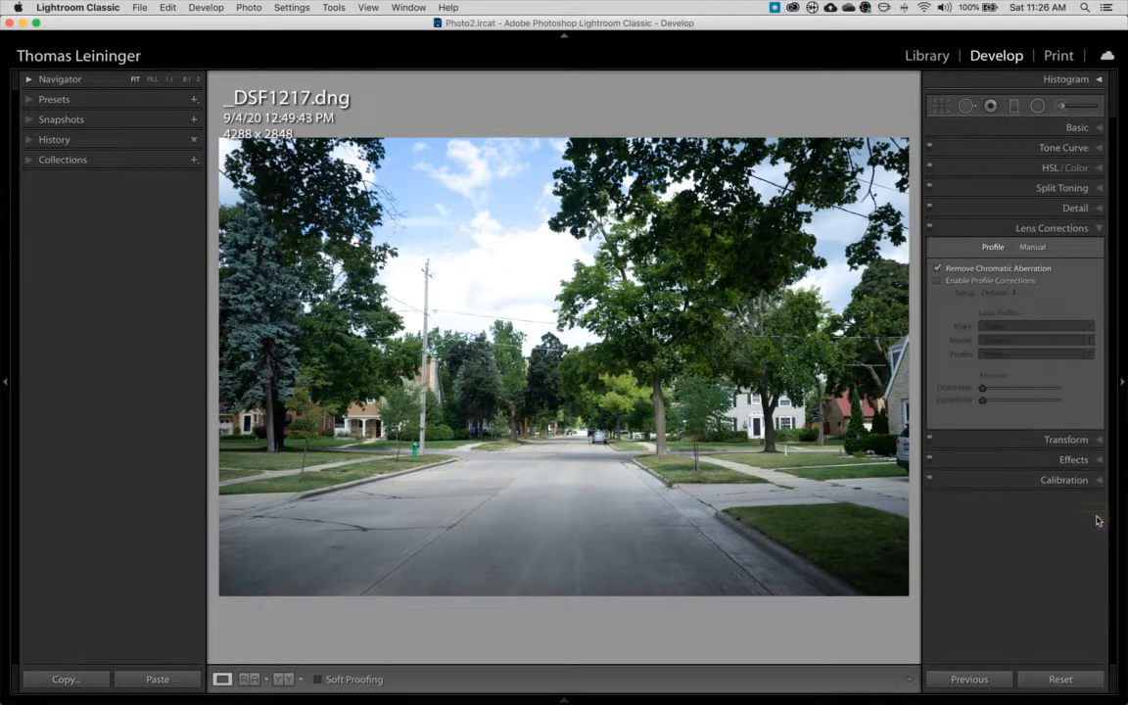
click(941, 281)
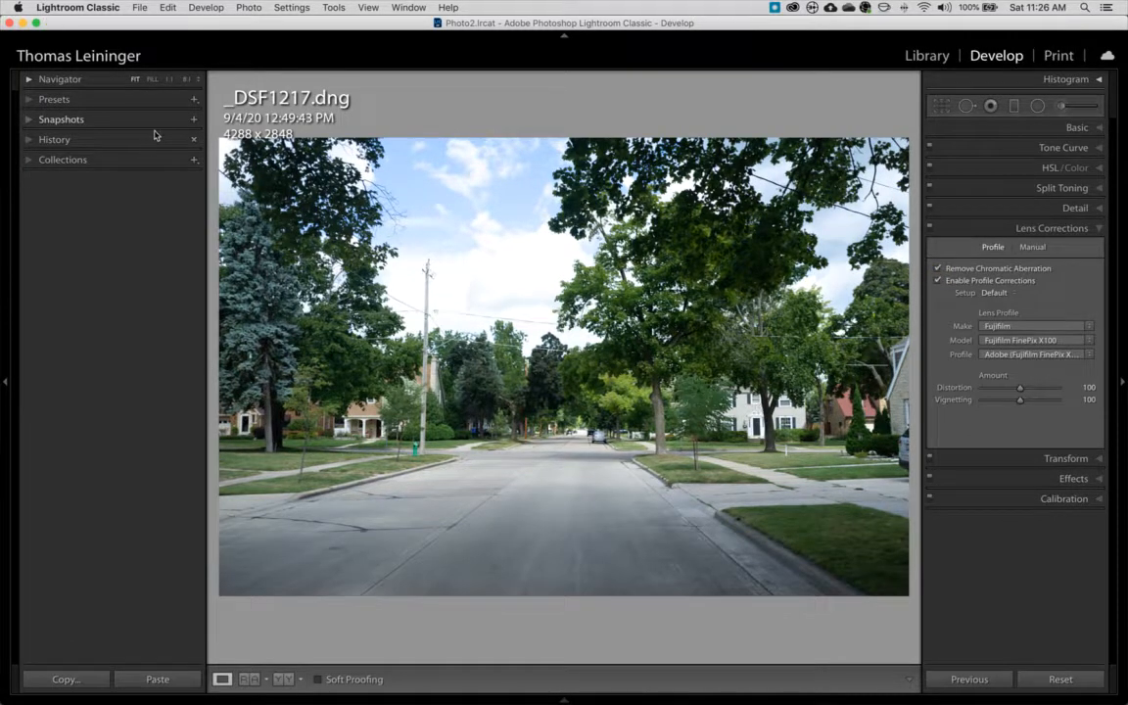
Start a new develop preset named Lens Correction in the User Presets group.
click(29, 99)
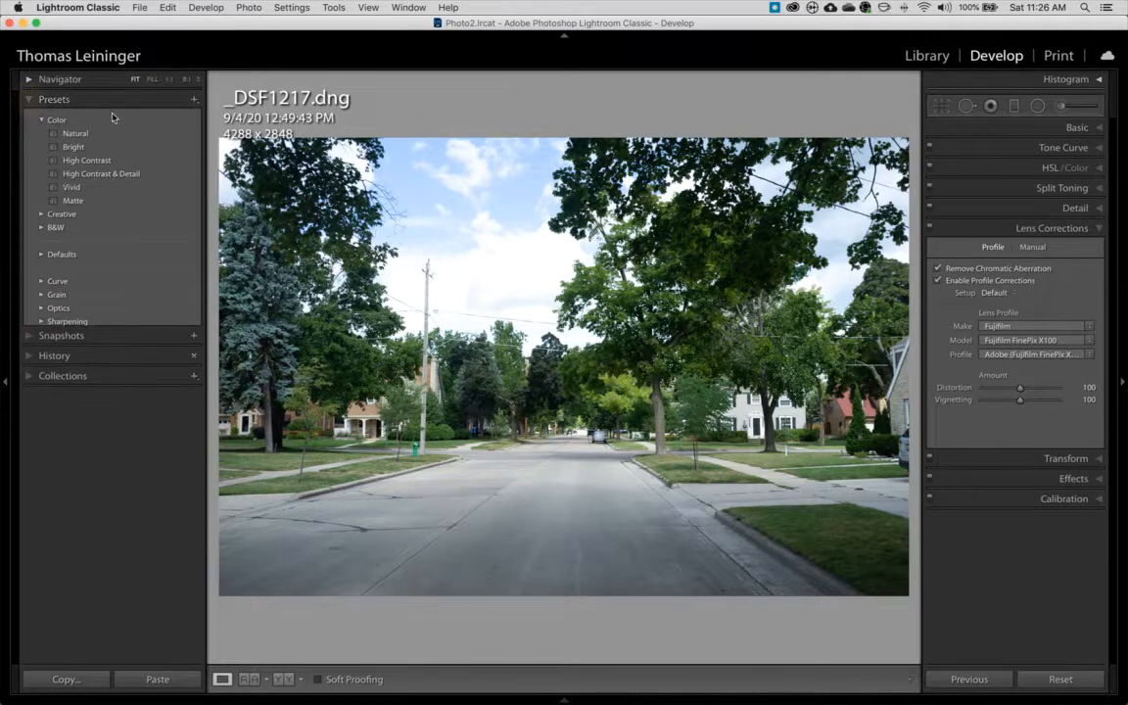
click(194, 99)
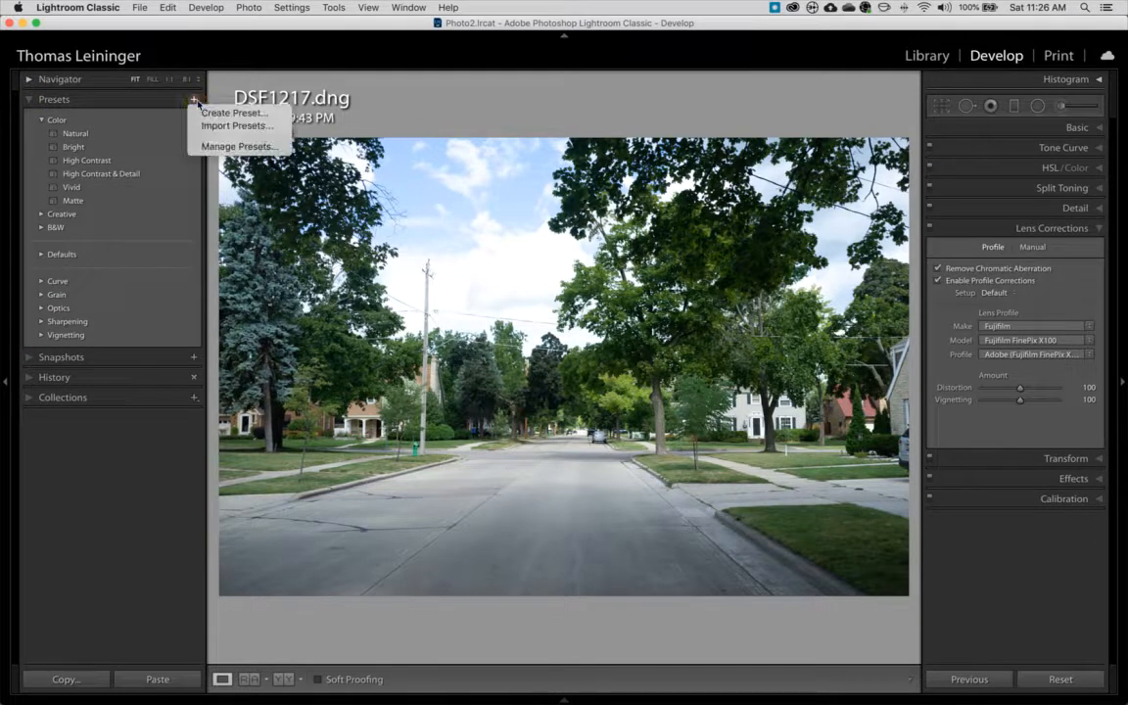
click(225, 113)
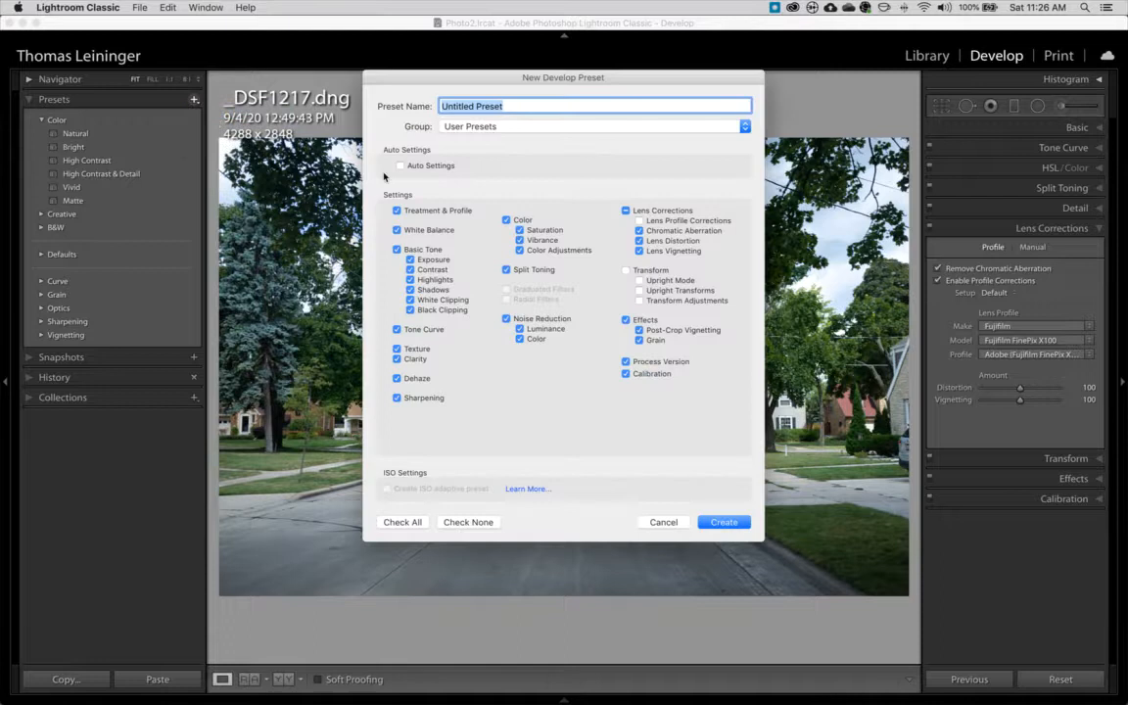
text(Lens Correction)
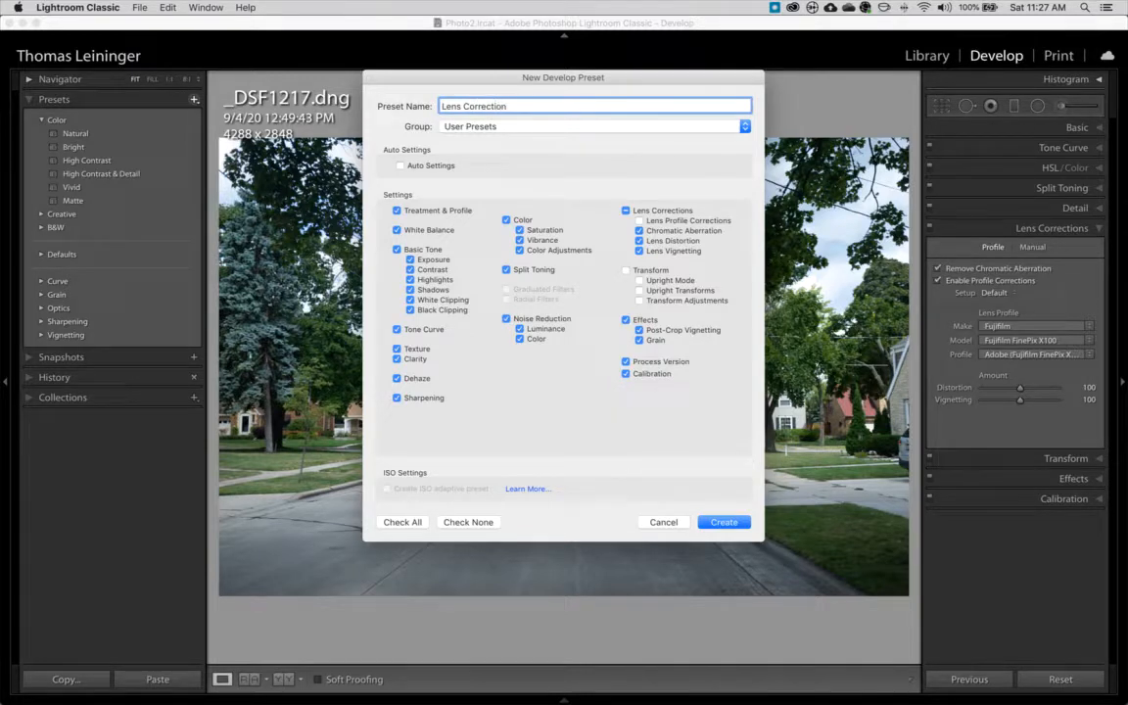
Exclude white balance, basic tone, tone curve, texture, clarity, dehaze, sharpening, noise reduction, split toning and color from the Lens Correction preset.
click(397, 230)
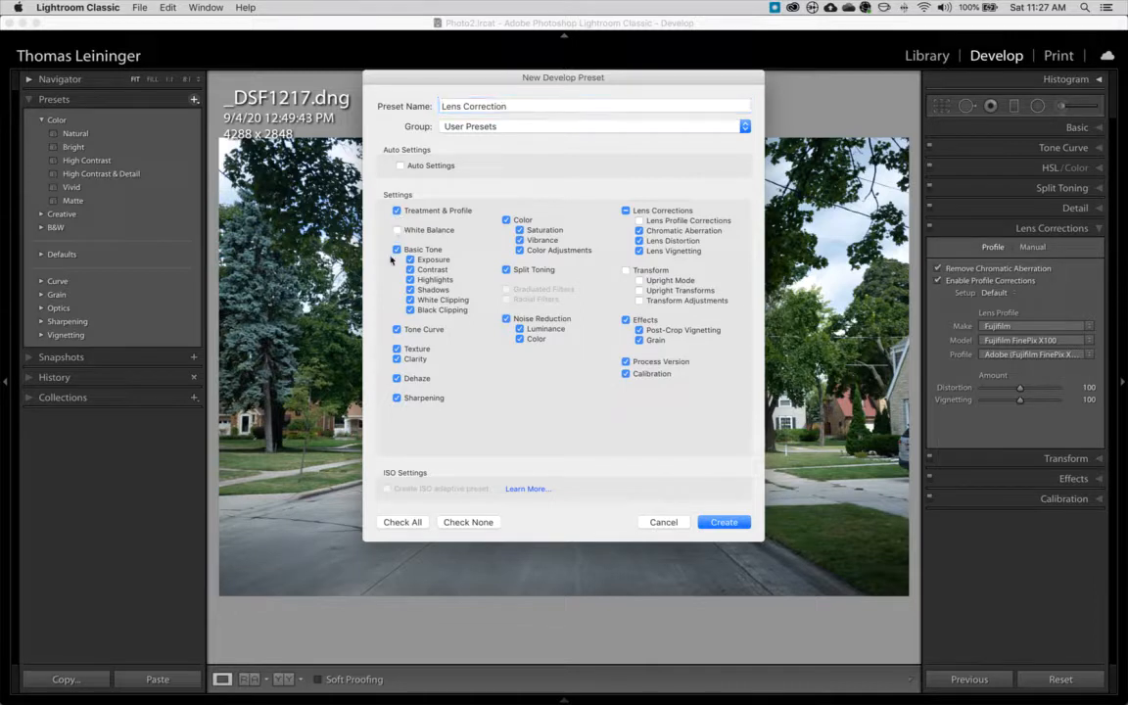
click(397, 249)
click(396, 330)
click(397, 350)
click(396, 359)
click(397, 378)
click(506, 320)
click(397, 397)
click(506, 270)
click(506, 221)
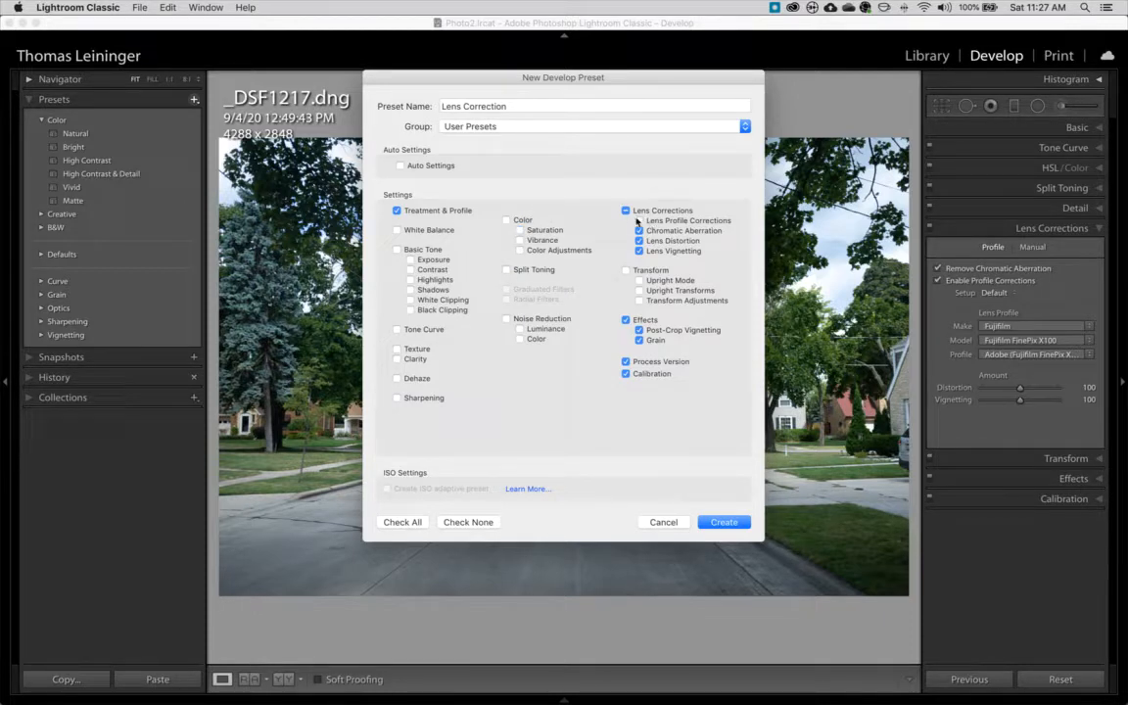
Include lens profile corrections, exclude effects, create the Lens Correction preset and check it among the user presets.
click(640, 222)
click(626, 321)
click(724, 527)
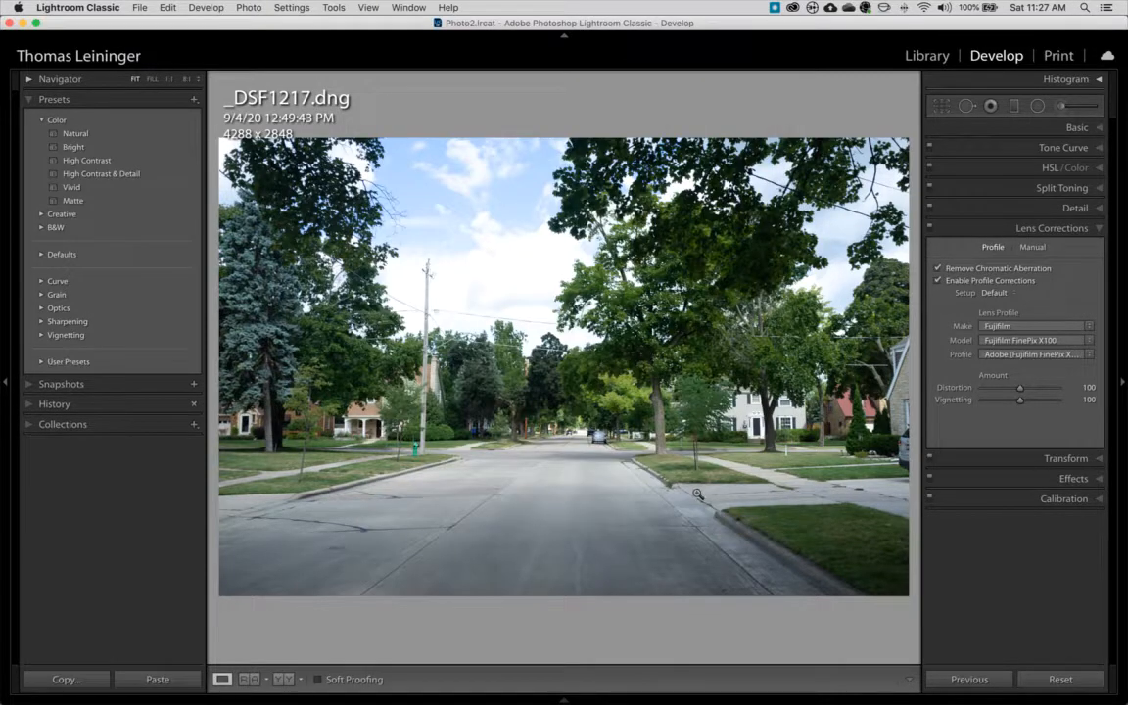
click(42, 362)
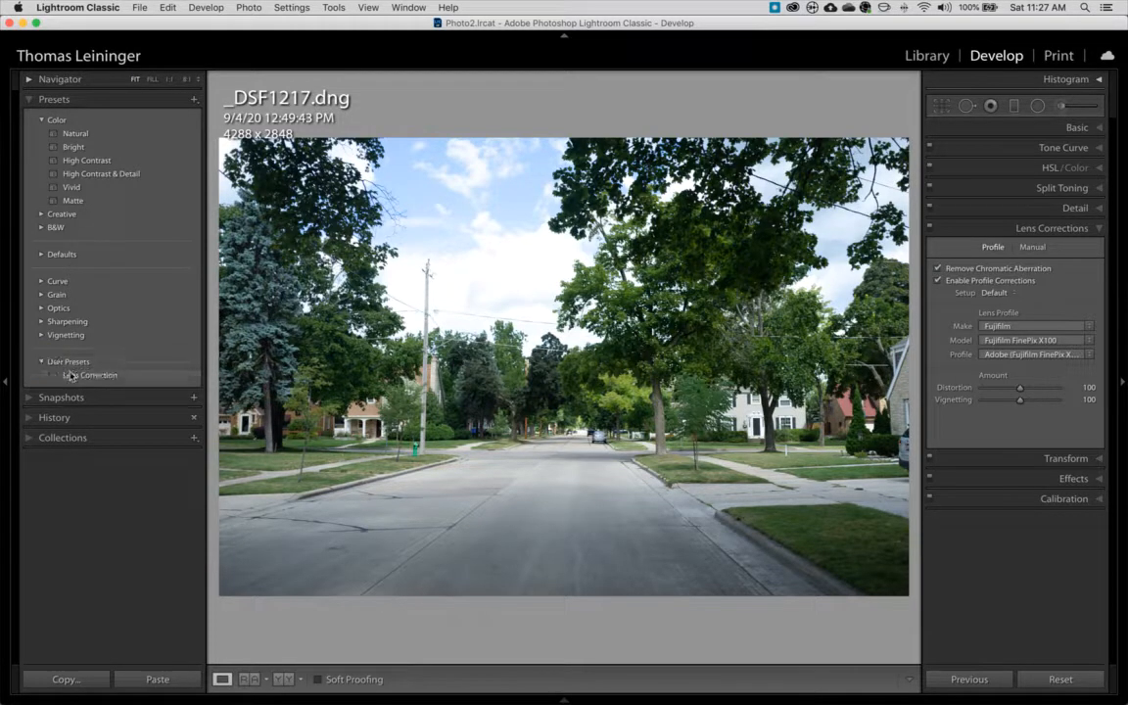
click(40, 362)
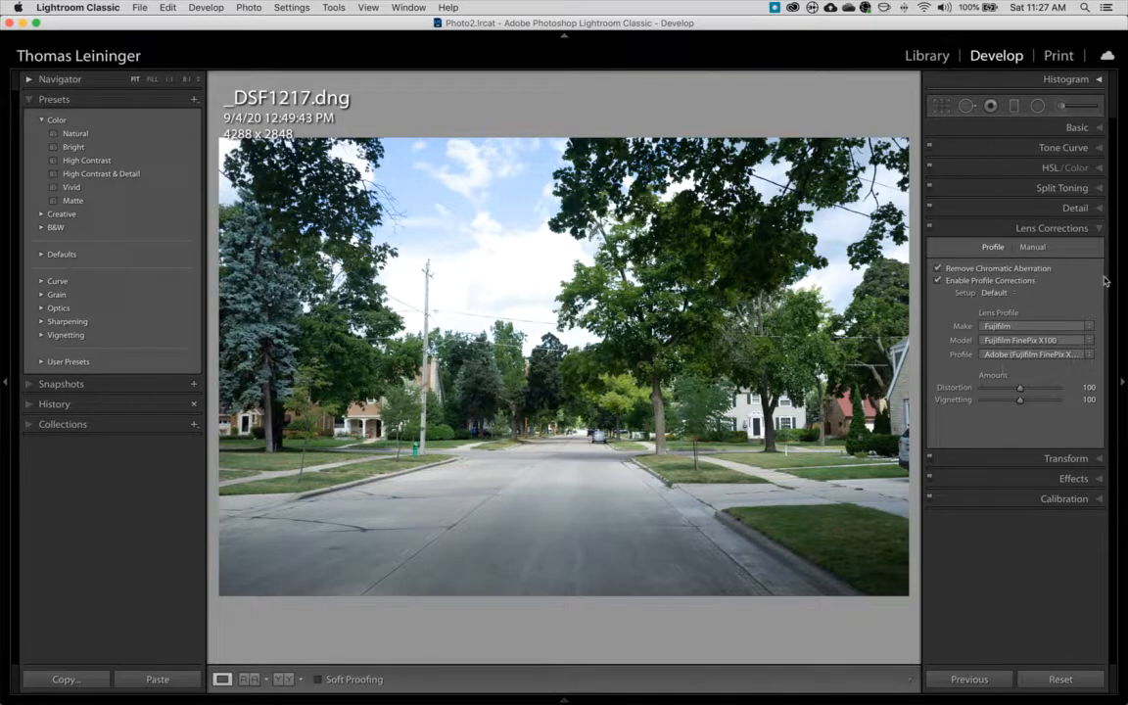
Adjust the street photo's basic settings to Saturation -20, Vibrance -11, Contrast +29 and Blacks -15.
click(1095, 127)
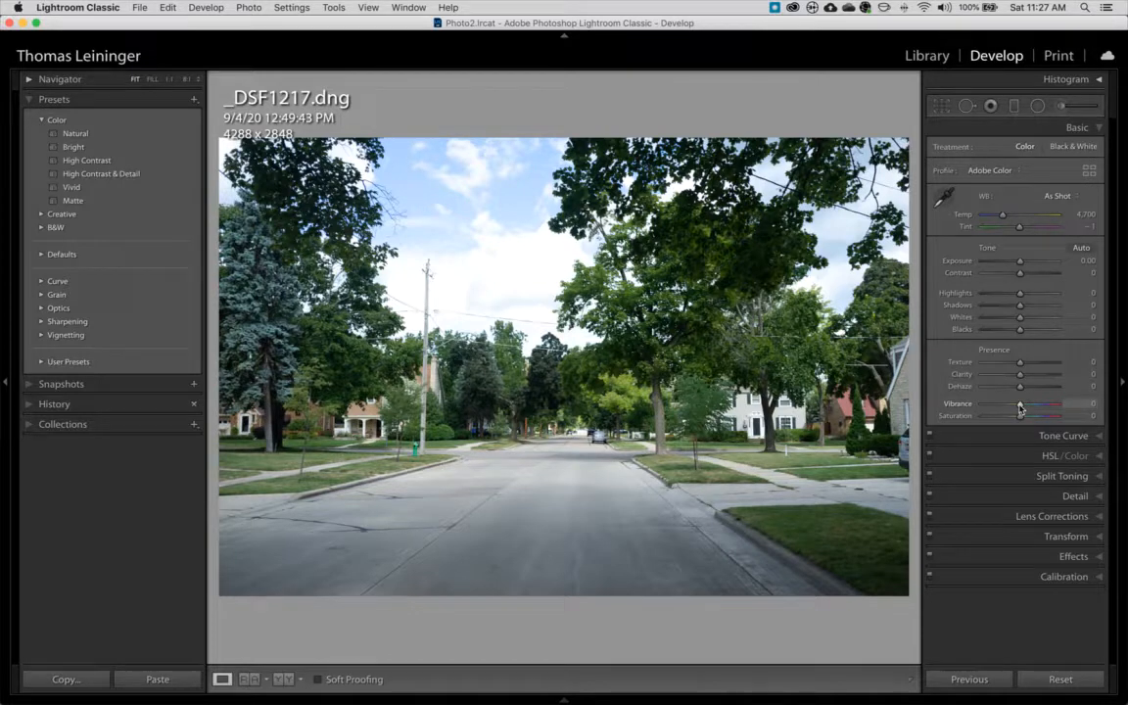
drag(1020, 421, 1015, 420)
drag(1020, 405, 1015, 404)
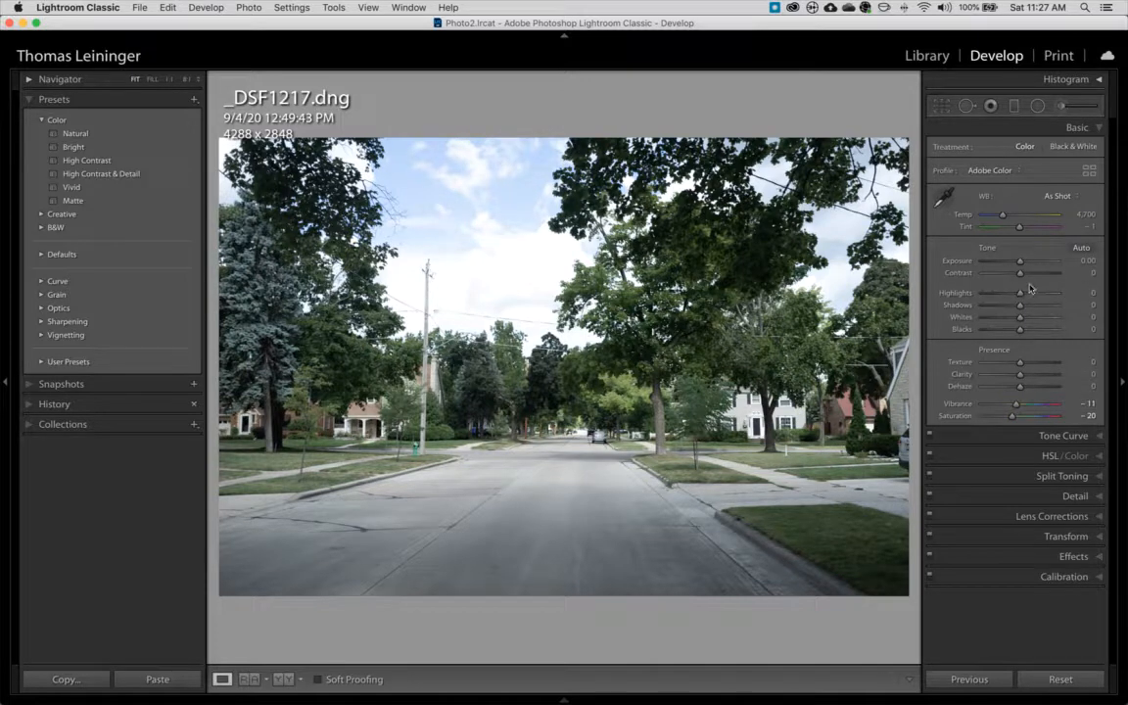
drag(1020, 279, 1032, 281)
drag(1020, 332, 1014, 330)
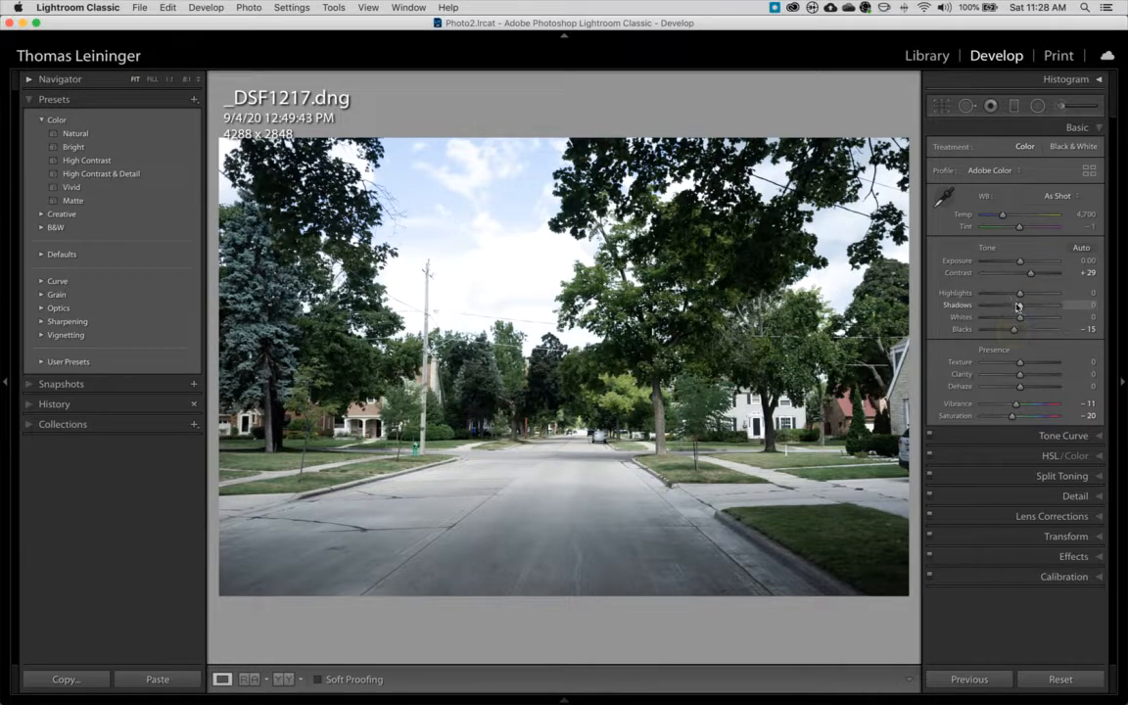
Set Exposure +0.25, Highlights -50, Whites -49, Clarity +37 and Dehaze +26, and cool the white balance temperature to 3,730.
drag(1015, 299, 1021, 265)
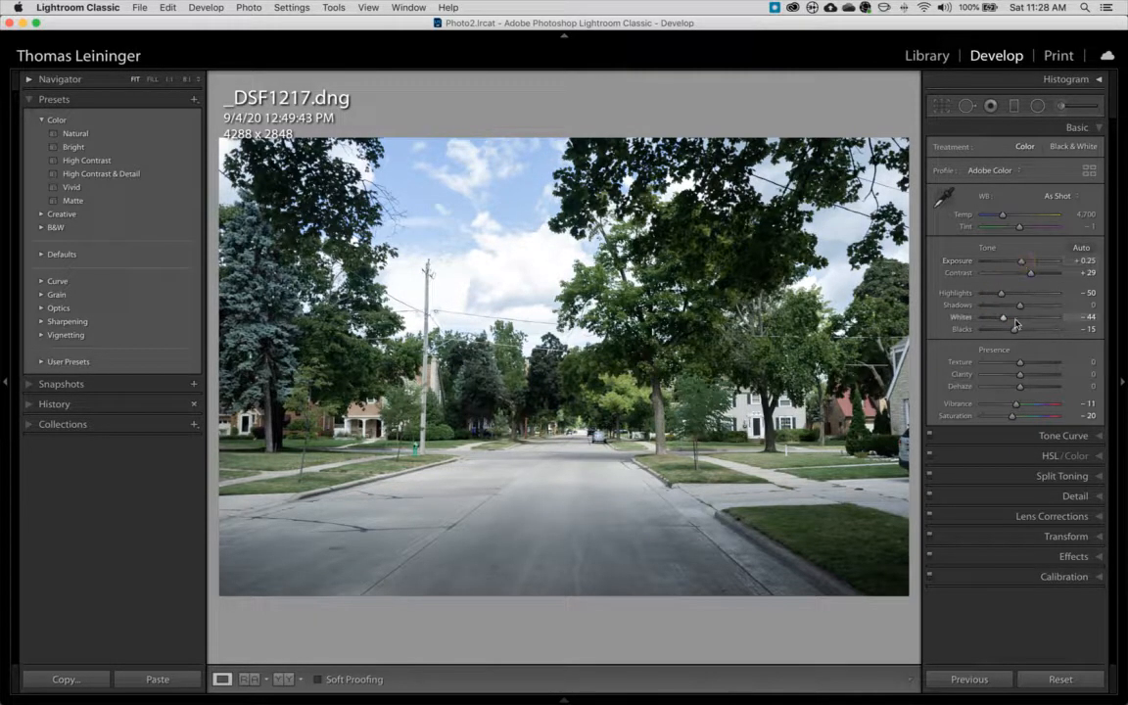
drag(1003, 321, 1000, 317)
mouse_move(1019, 374)
mouse_down()
mouse_move(1034, 375)
mouse_move(1028, 387)
mouse_up()
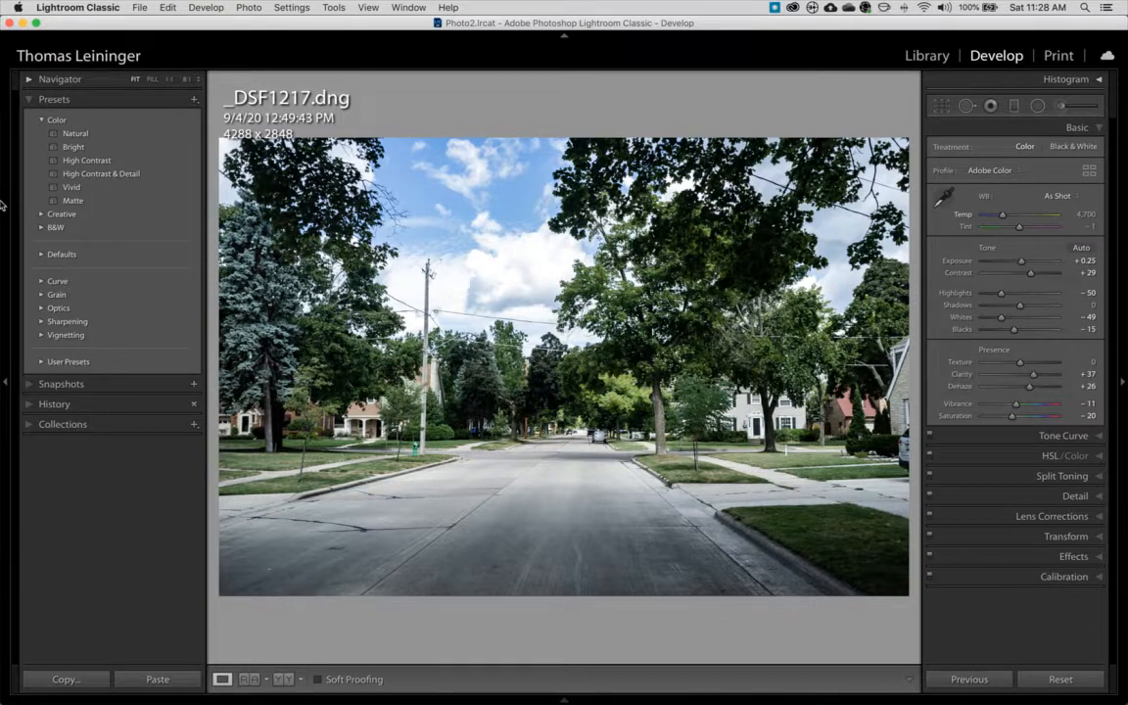
drag(1002, 215, 995, 217)
Start a second develop preset named "Desaturate, Blueish Color" in the User Presets group.
click(195, 102)
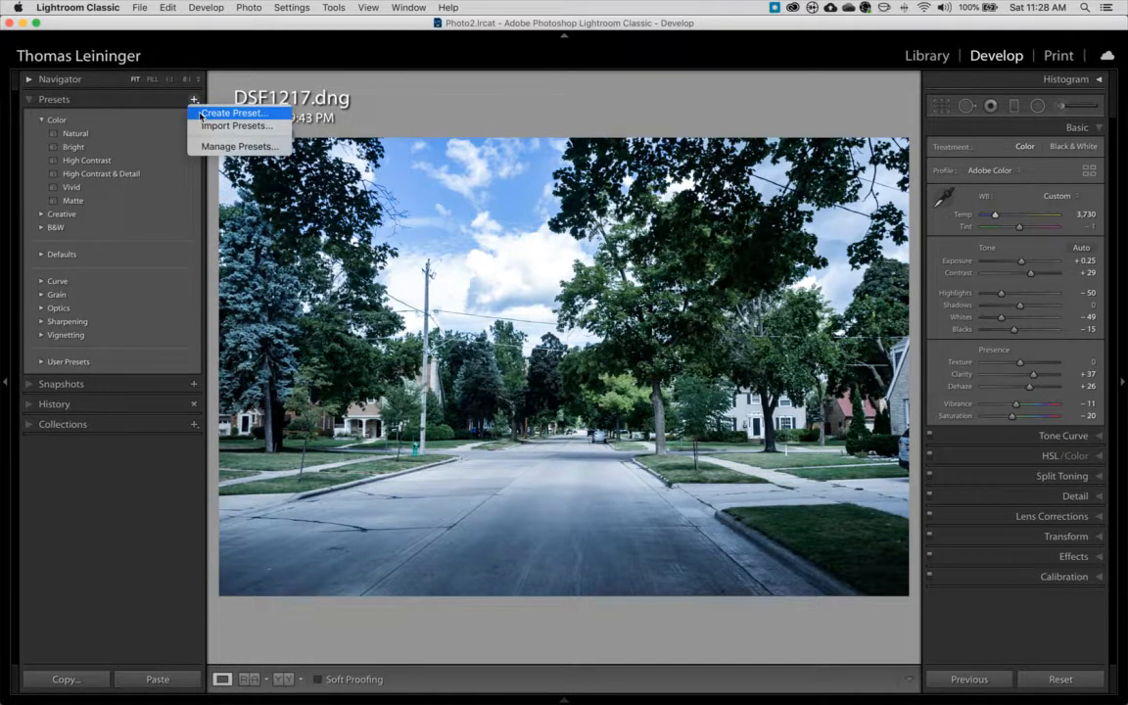
click(231, 113)
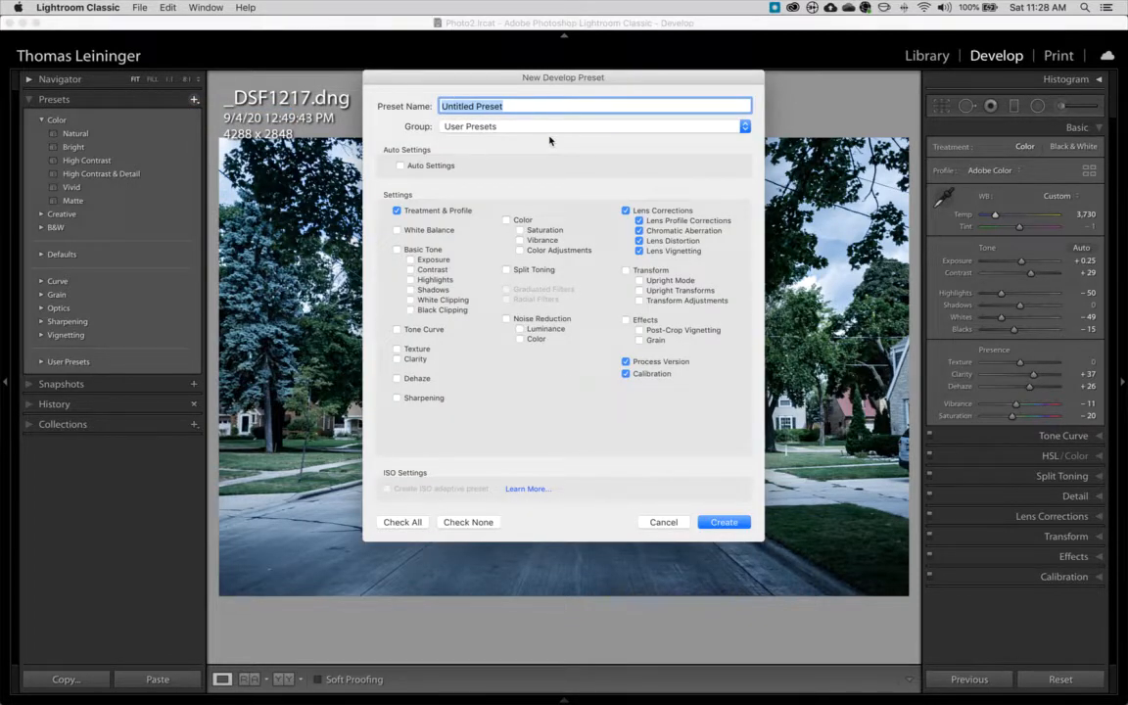
text(Desaturate, Blueish,)
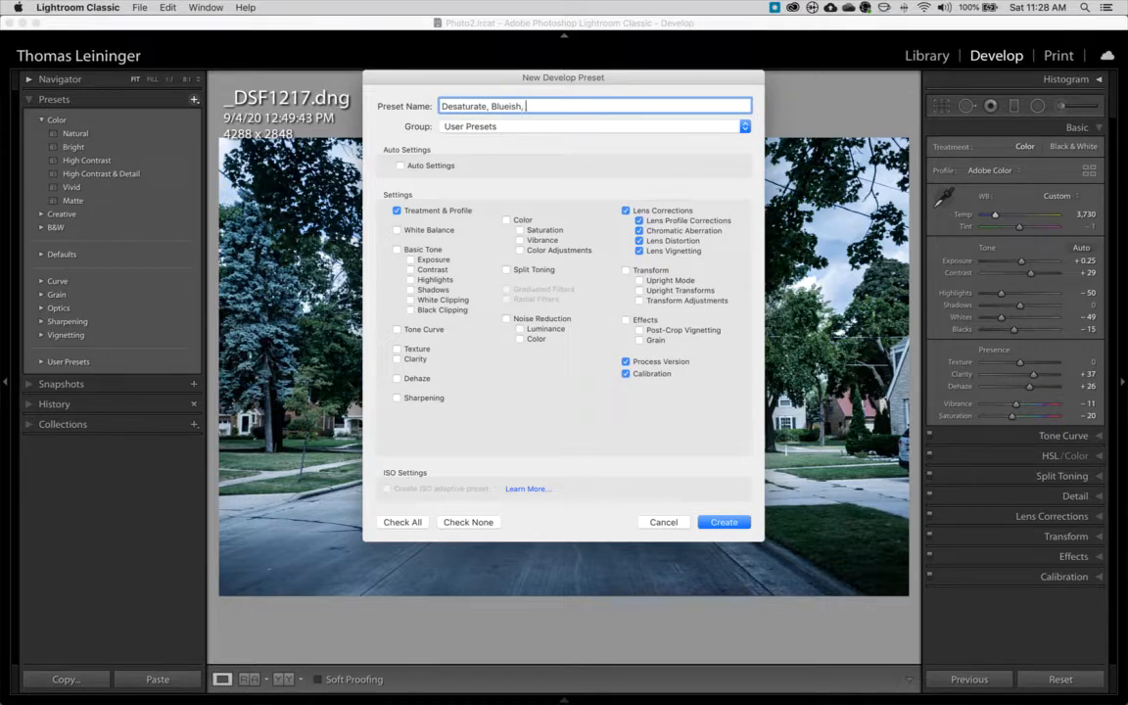
text(Color)
Exclude lens corrections, include white balance, basic tone, clarity, dehaze and color, and create the preset.
click(626, 211)
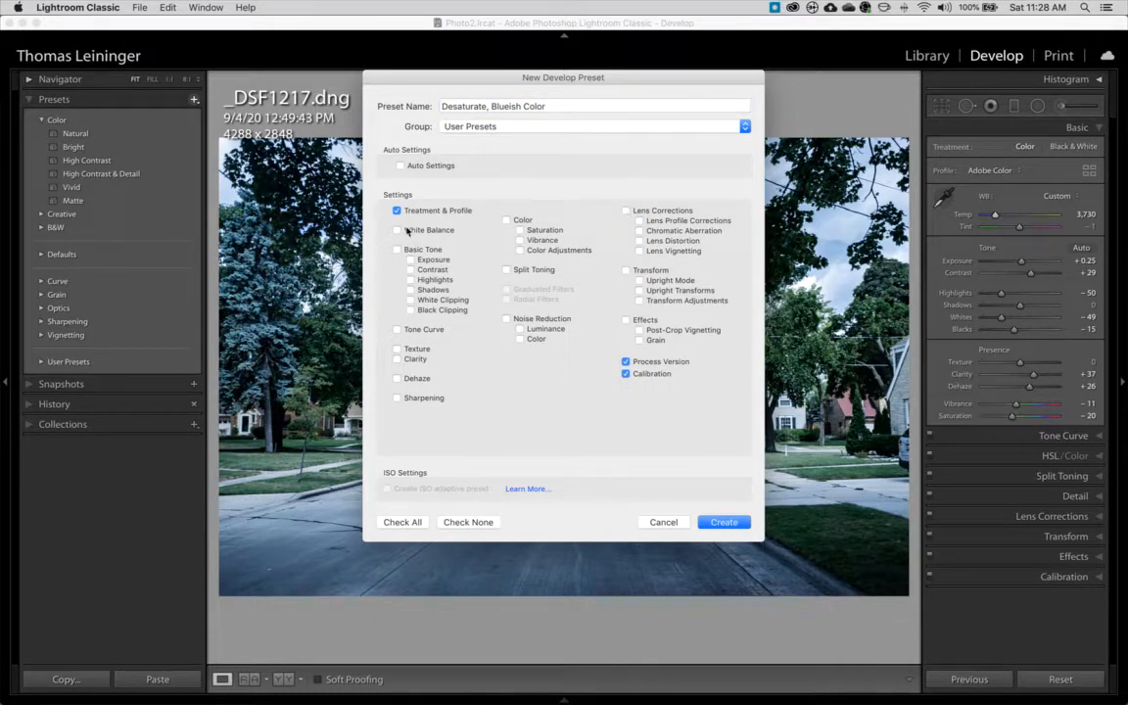
click(396, 230)
click(396, 250)
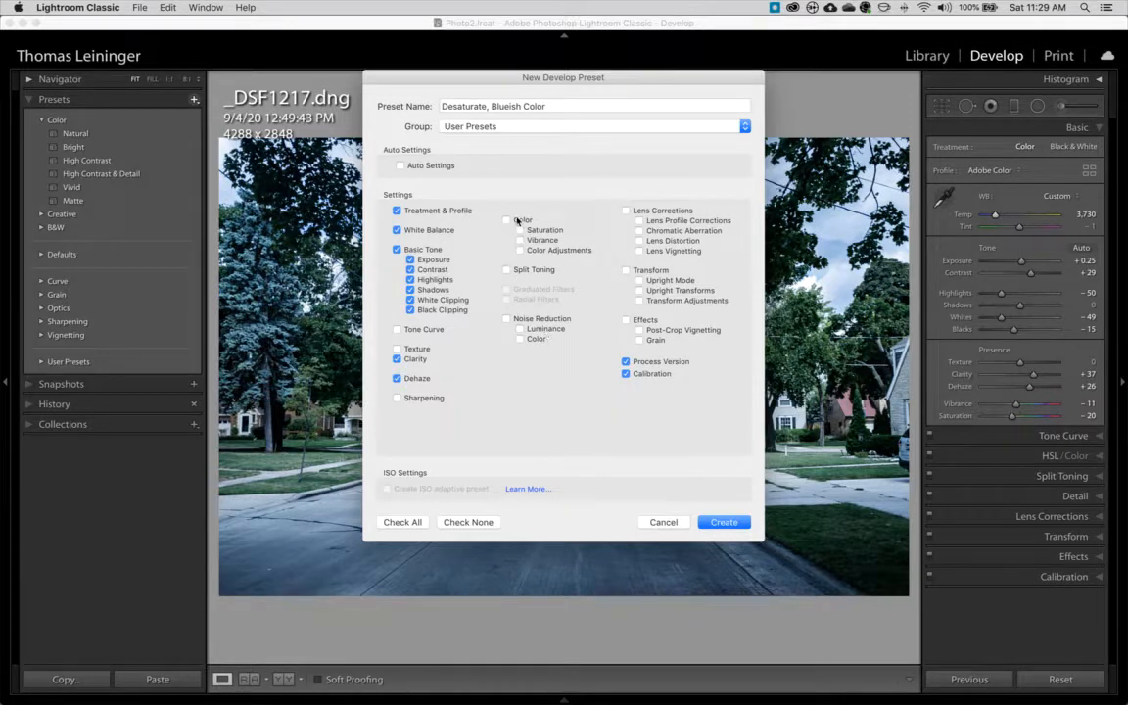
click(507, 220)
click(735, 525)
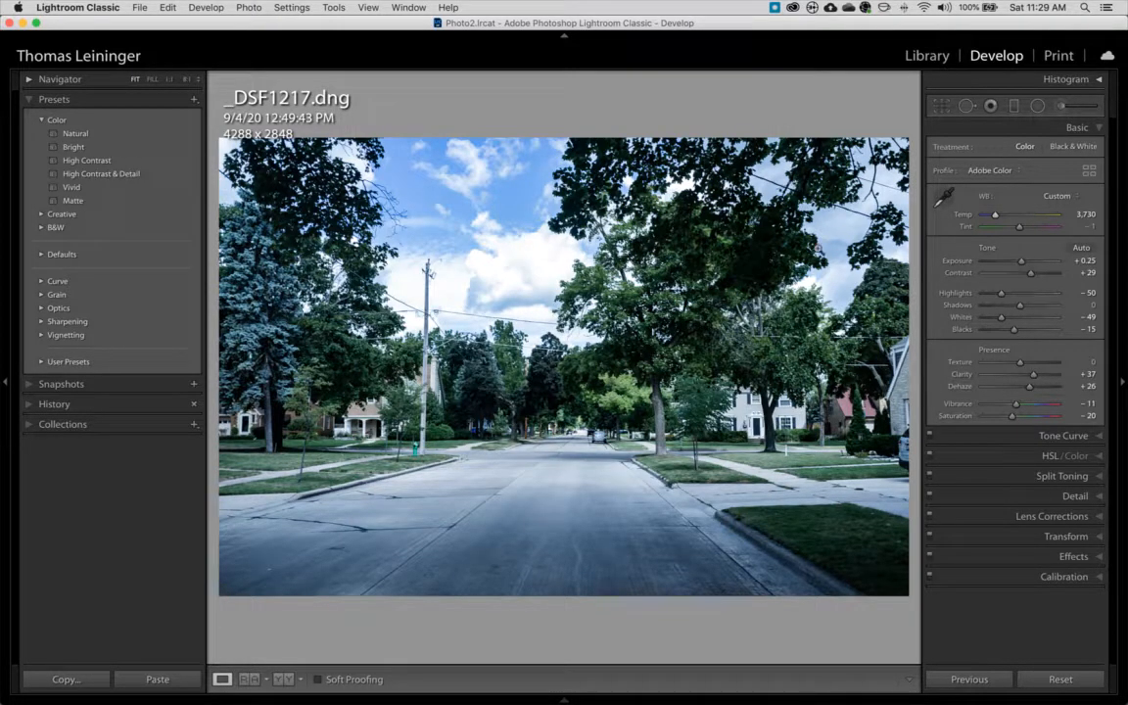
Open the neighbouring street photo _DSF1216.dng from the Library in the Develop module, reset its settings and check its edit history.
click(937, 59)
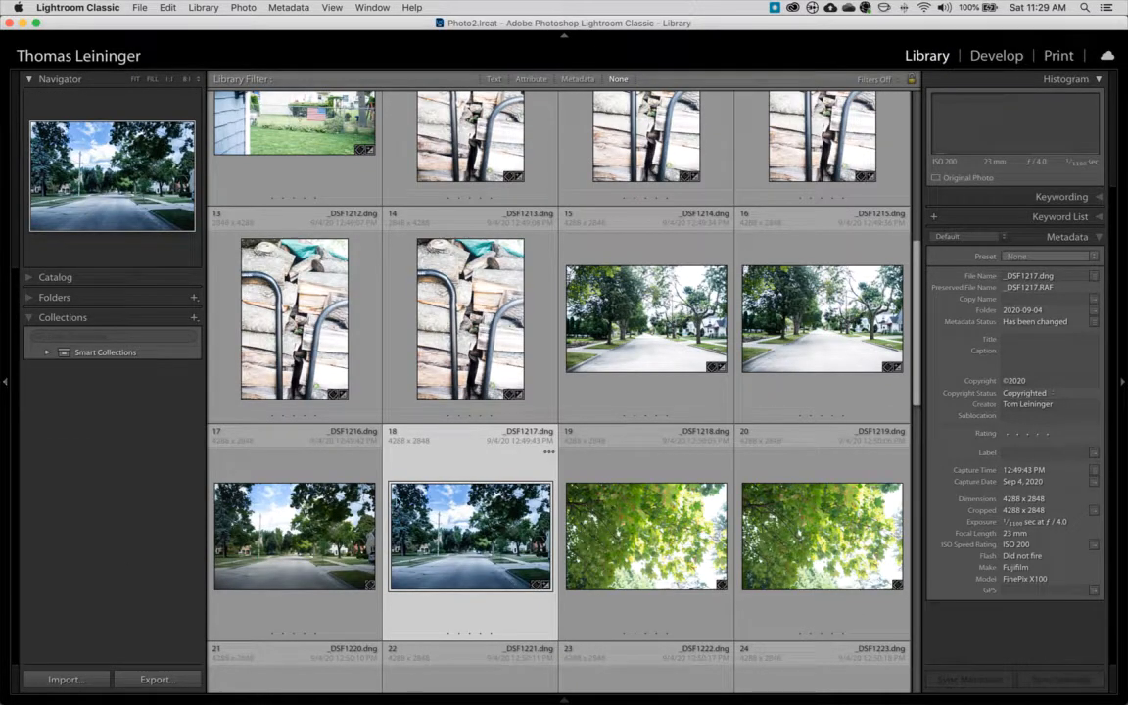
click(271, 485)
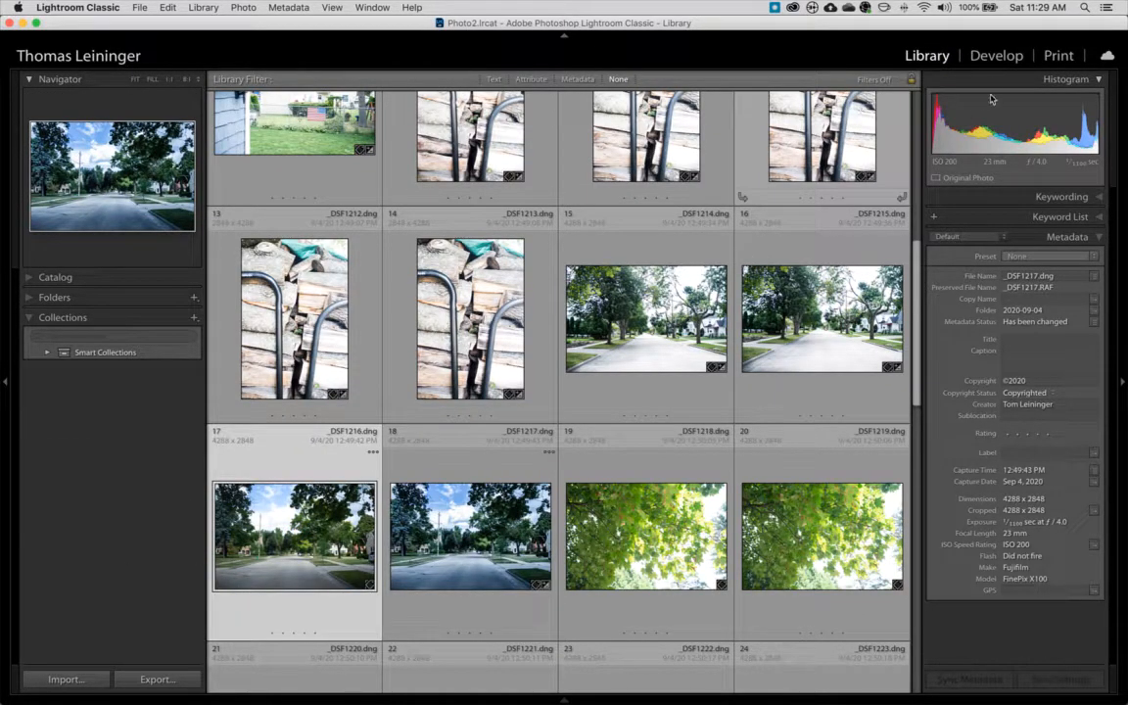
click(996, 55)
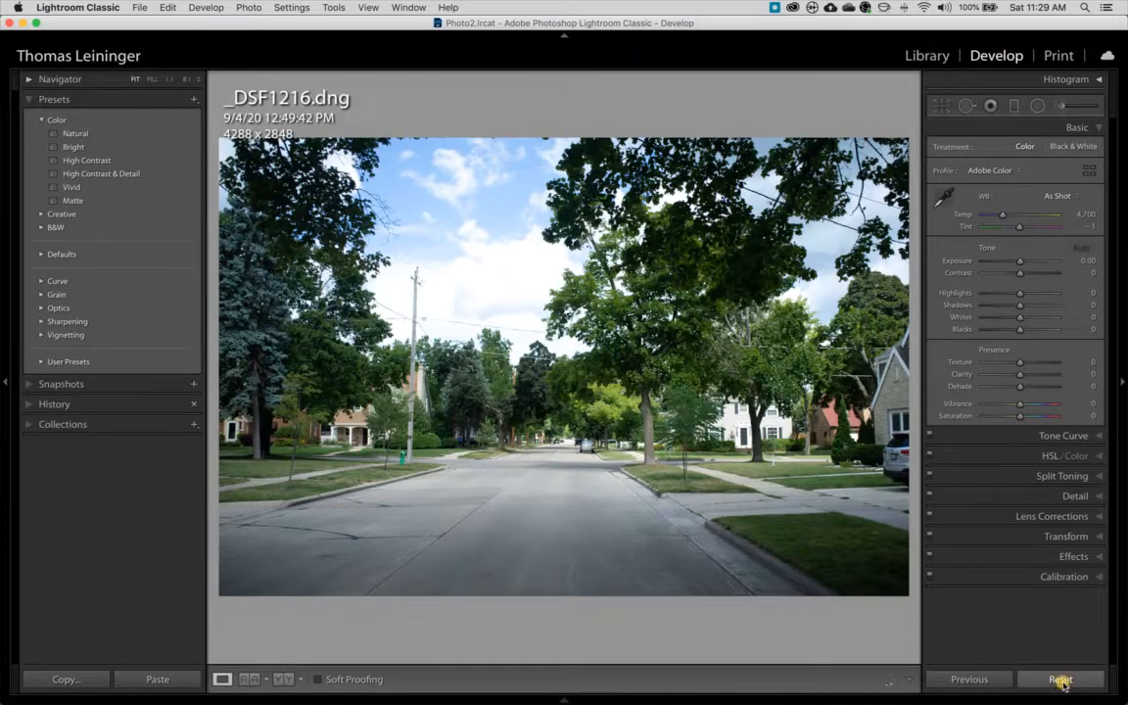
click(30, 402)
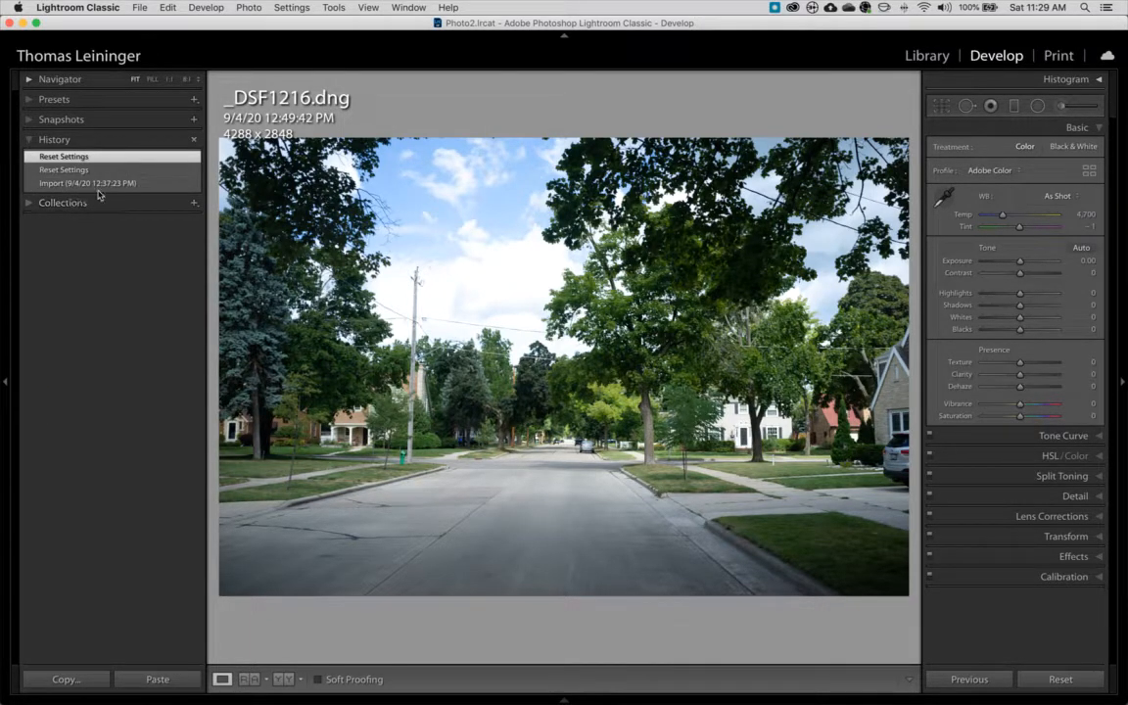
click(81, 141)
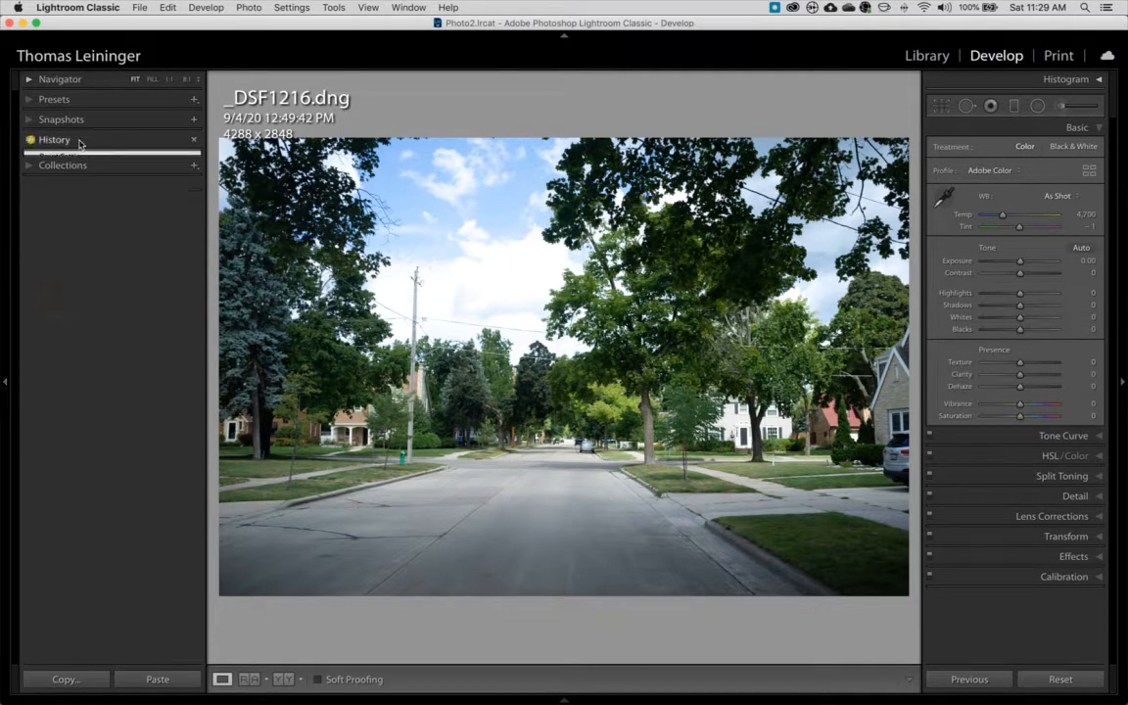
Apply the user presets Lens Correction and "Desaturate, Blueish Color" to the photo, and fine-tune Highlights to -59 and Whites to -57.
click(31, 101)
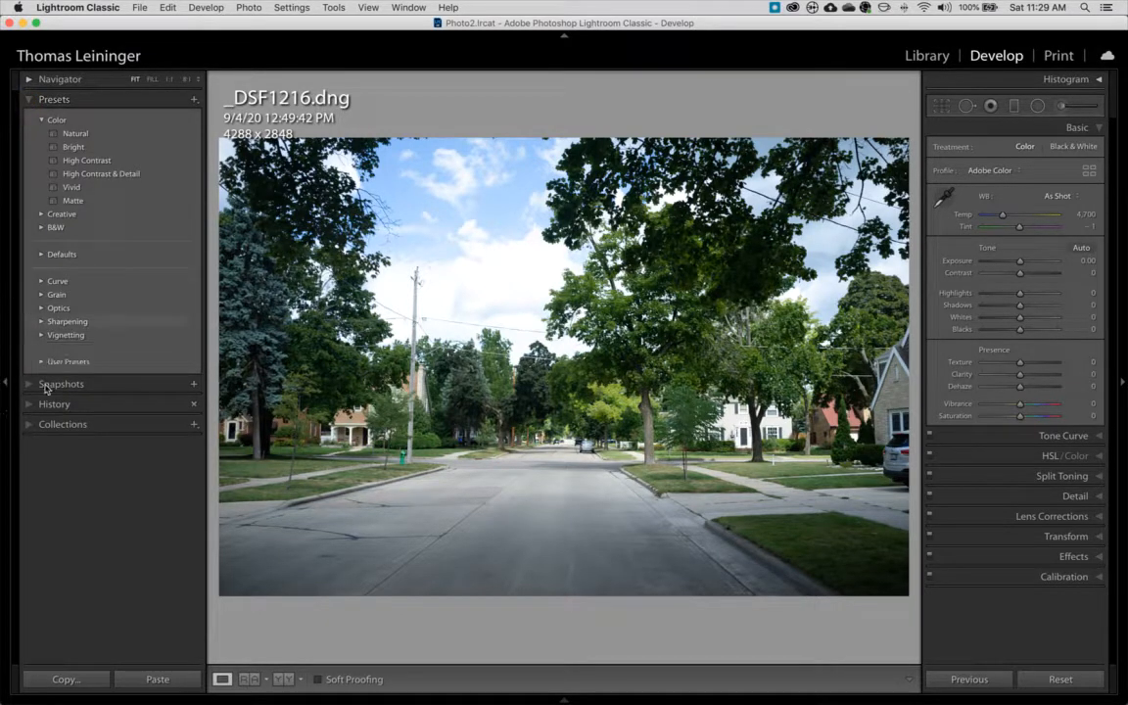
click(43, 362)
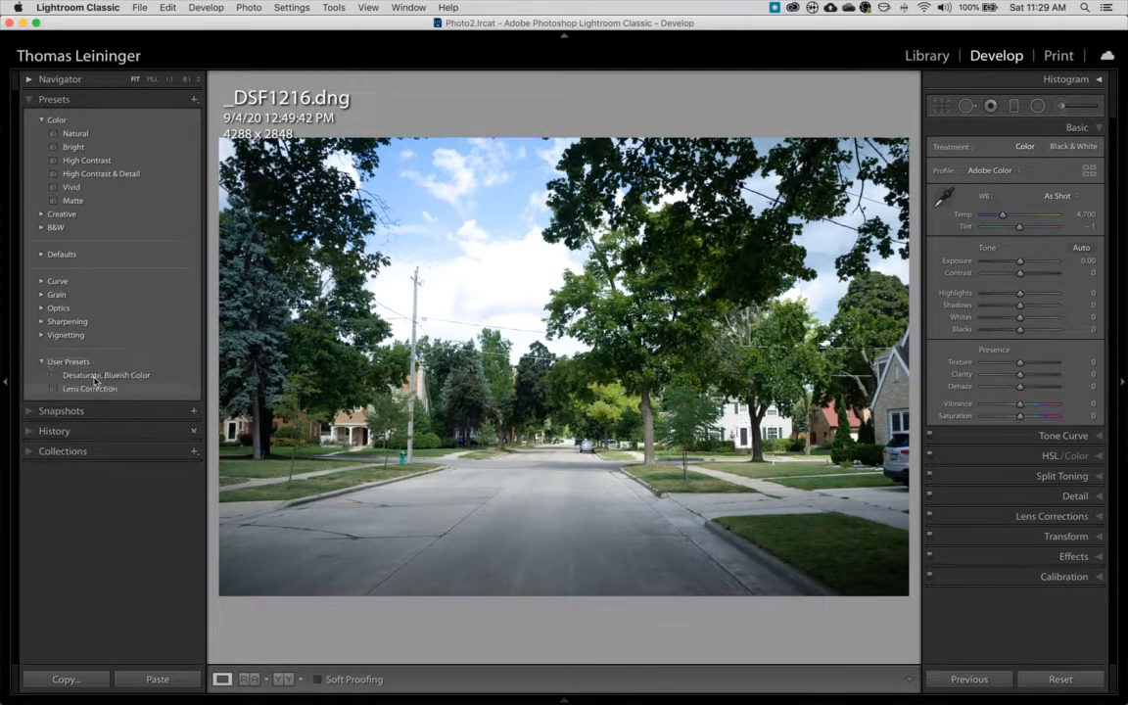
click(88, 389)
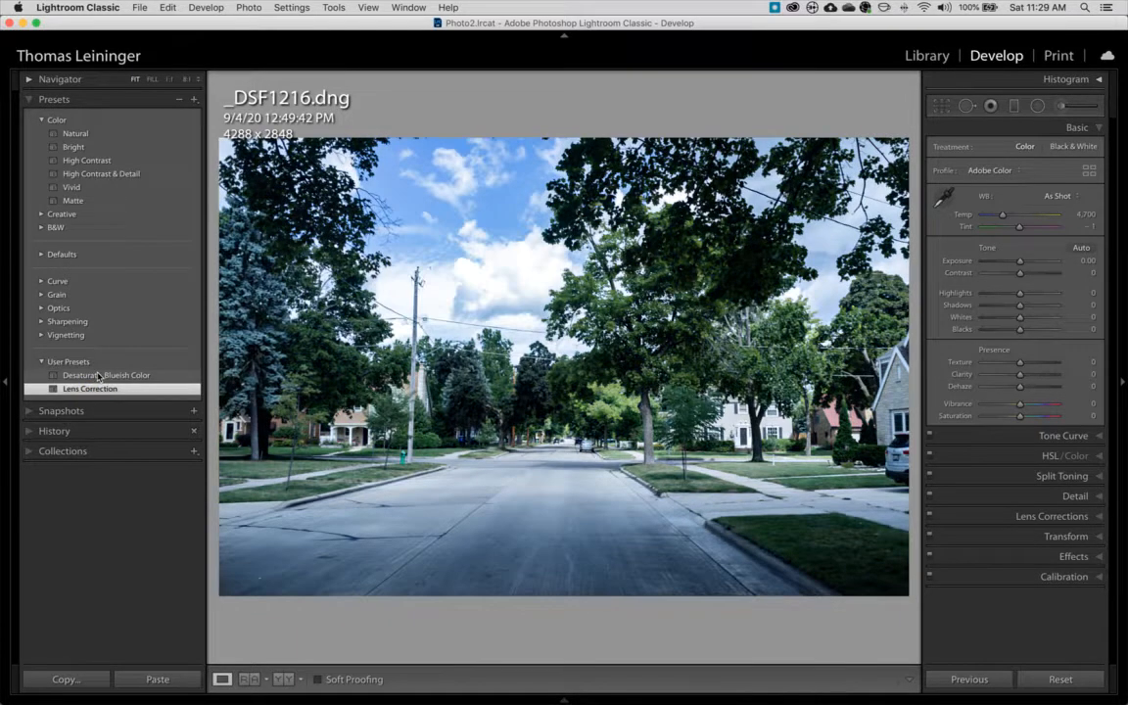
click(98, 376)
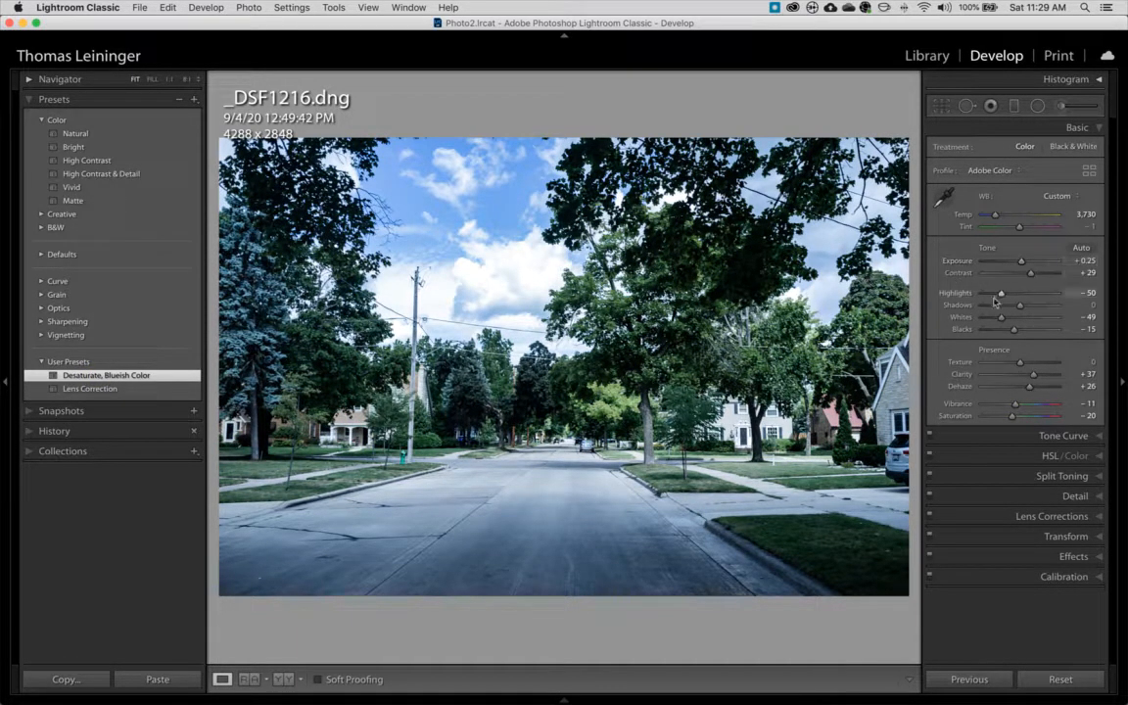
drag(998, 300, 999, 324)
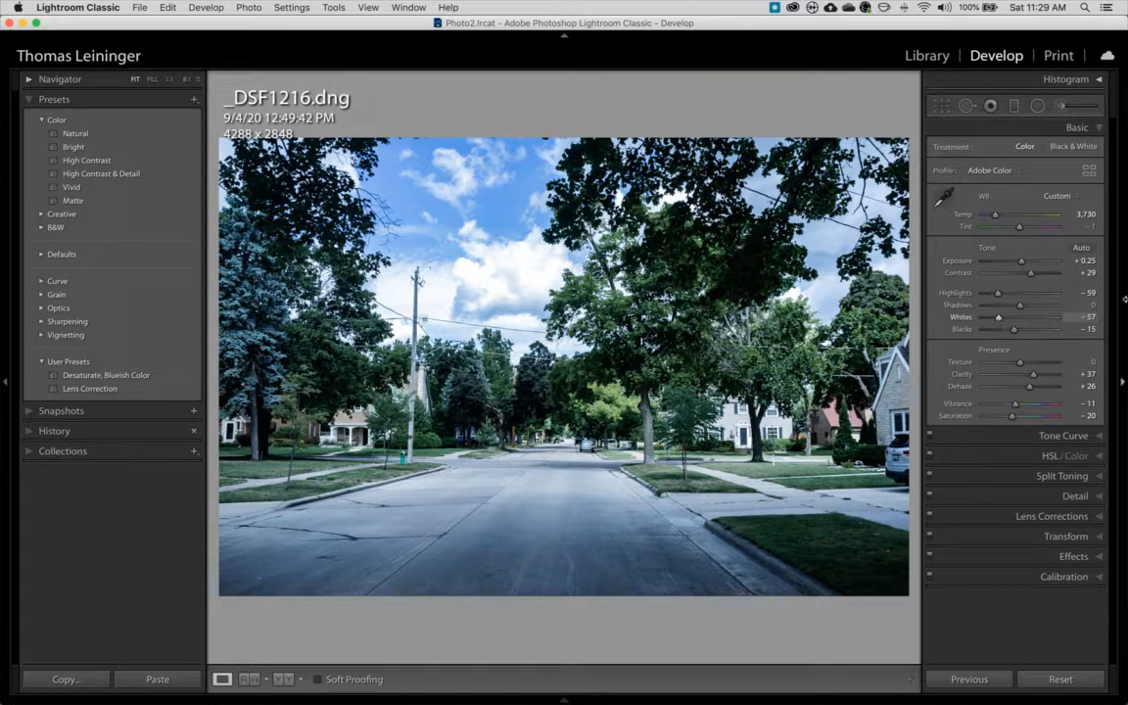
Pick the street photo _DSF1214.dng in the Library and open it in the Develop module.
click(935, 56)
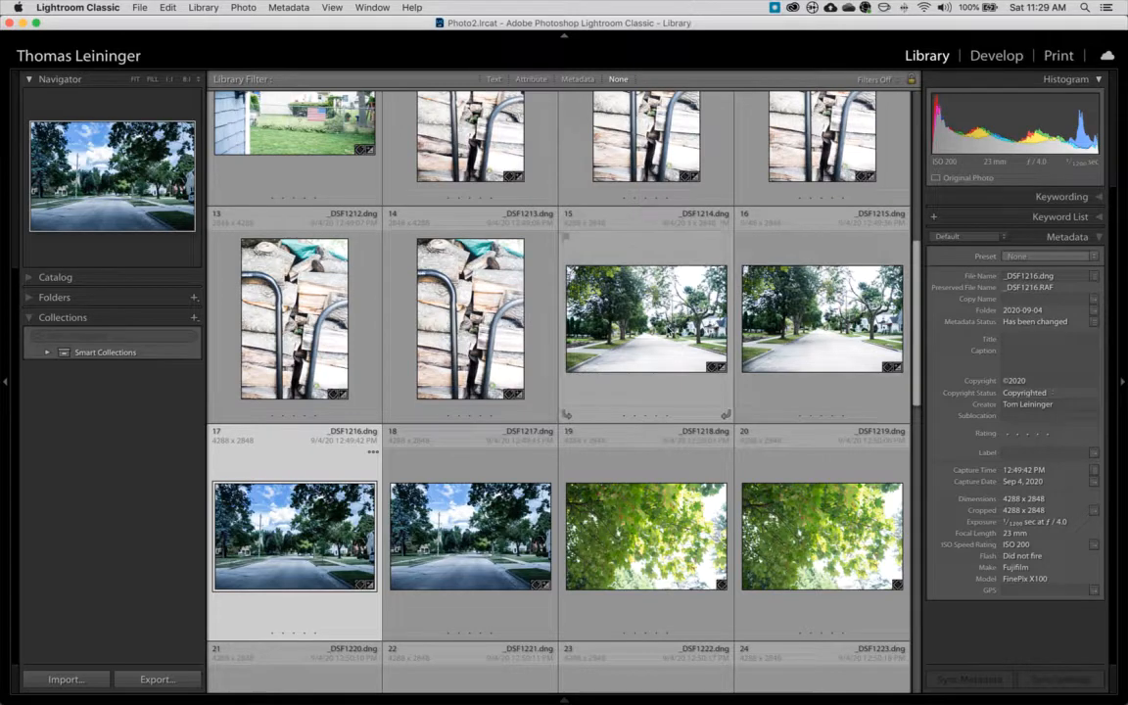
click(604, 295)
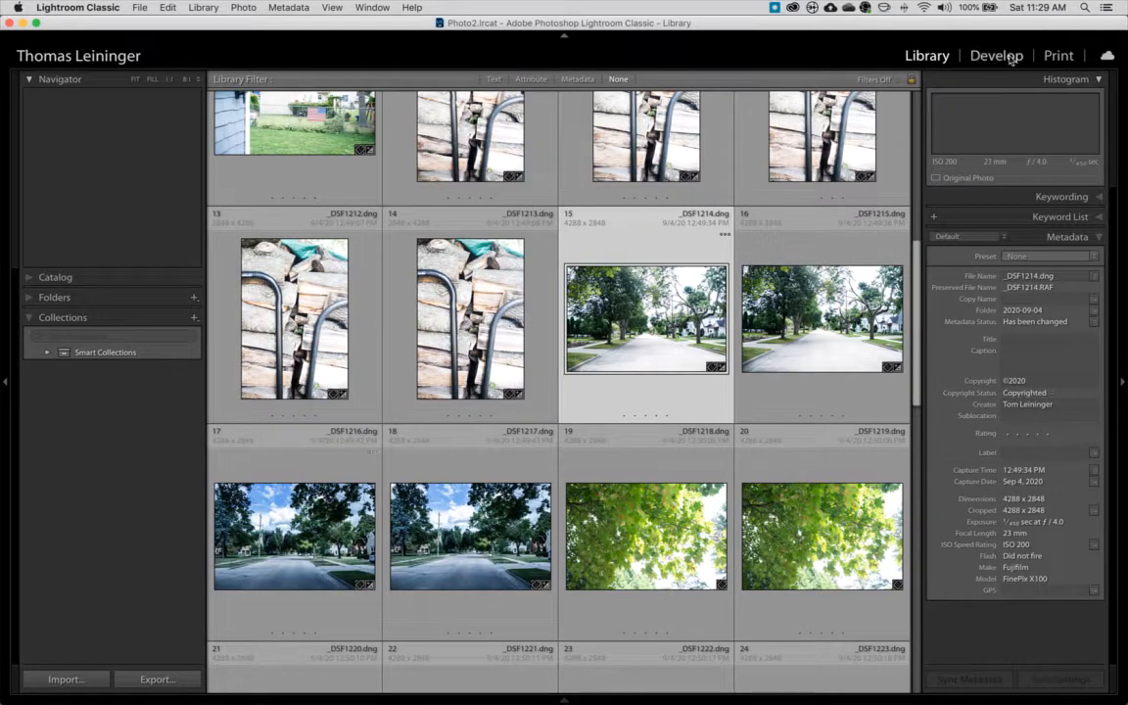
click(1011, 58)
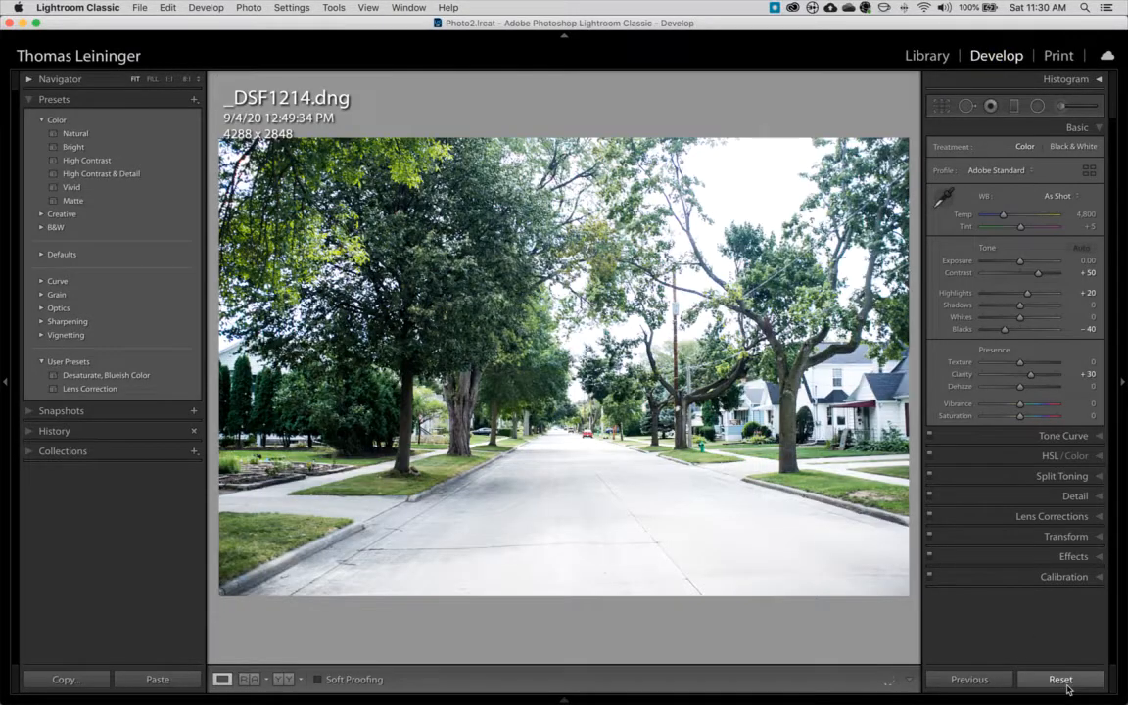
Reset the photo's develop settings and apply the "Desaturate, Blueish Color" user preset to it.
click(1061, 679)
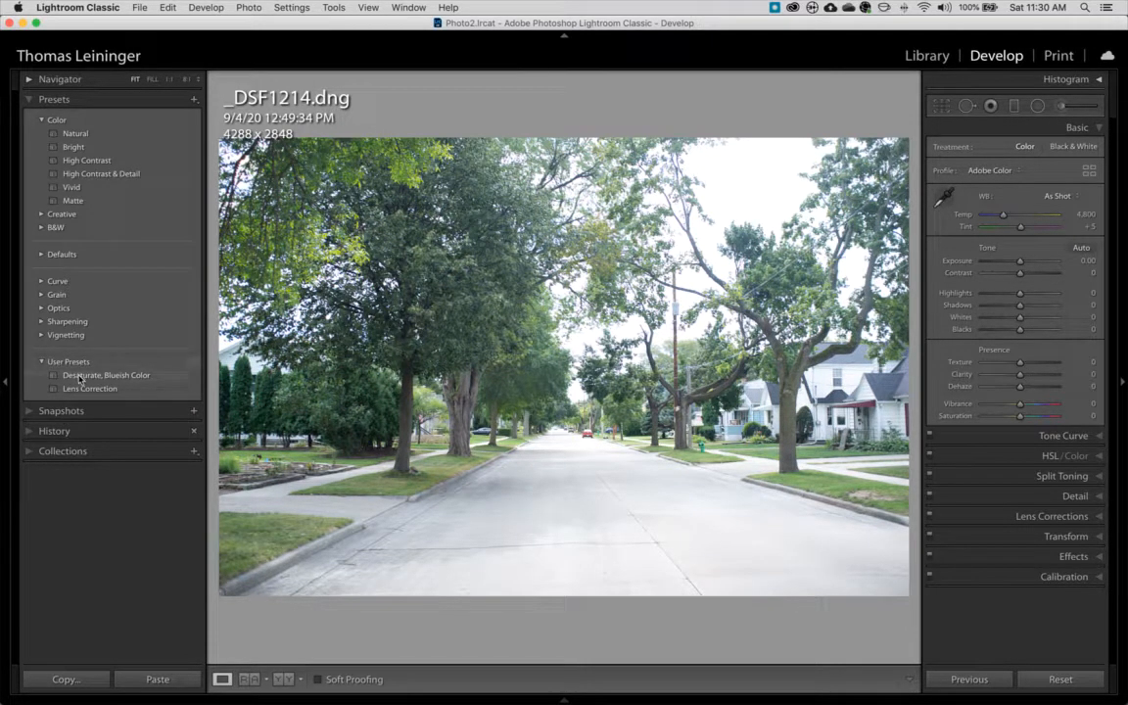
click(81, 378)
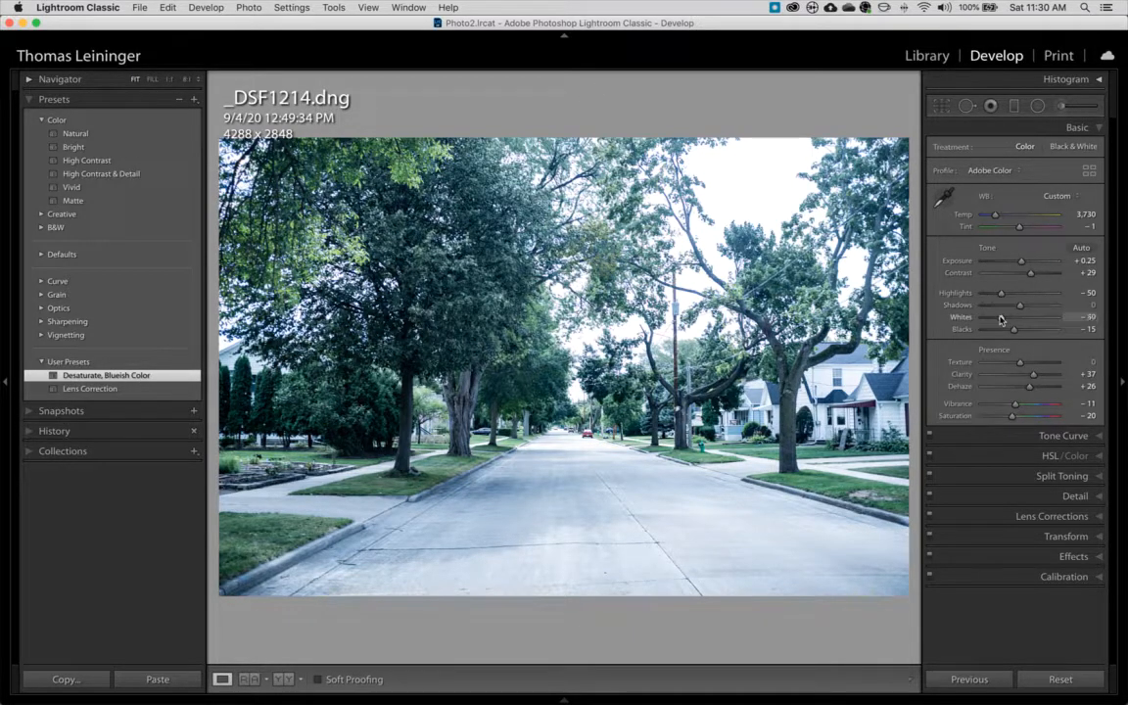
Apply the Lens Correction user preset to the street photo and fine-tune Whites to -68, Exposure to -0.55 and Highlights to -76.
drag(1000, 319, 993, 319)
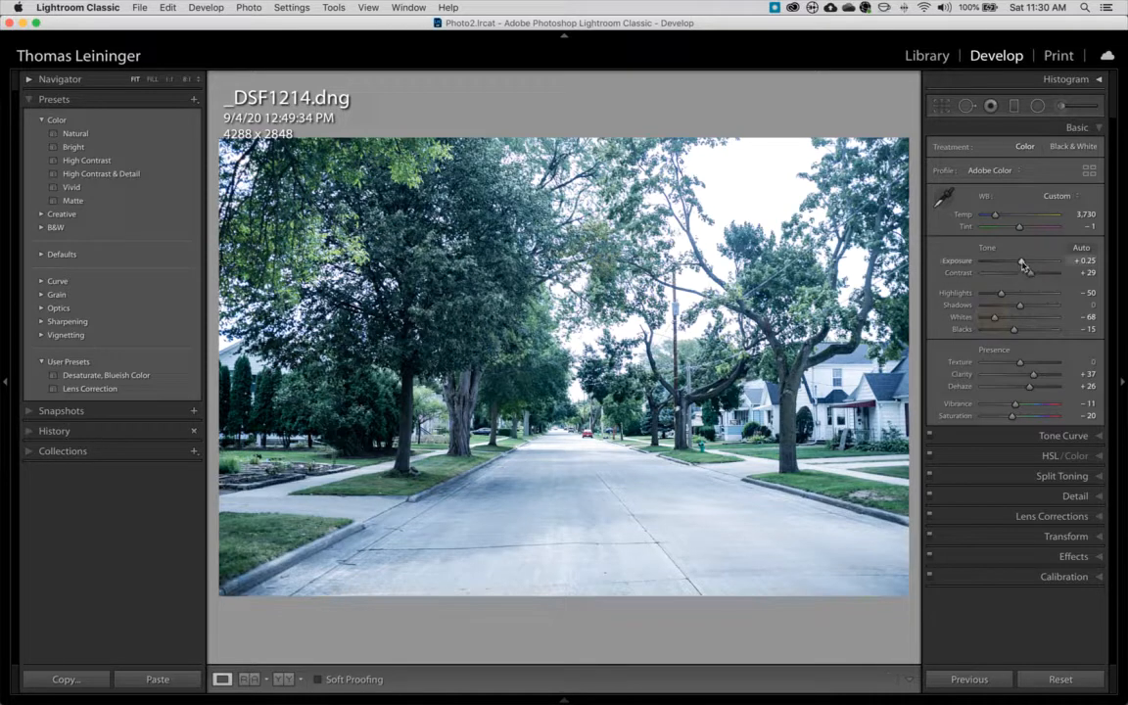
drag(1024, 267, 1018, 264)
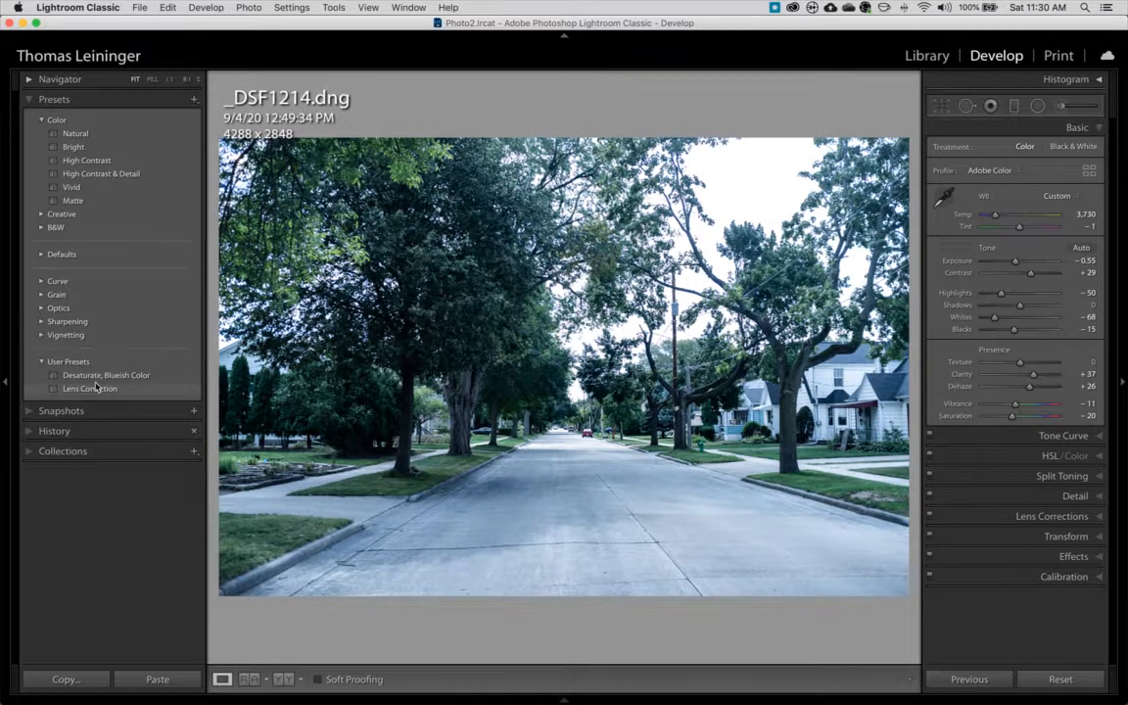
click(103, 390)
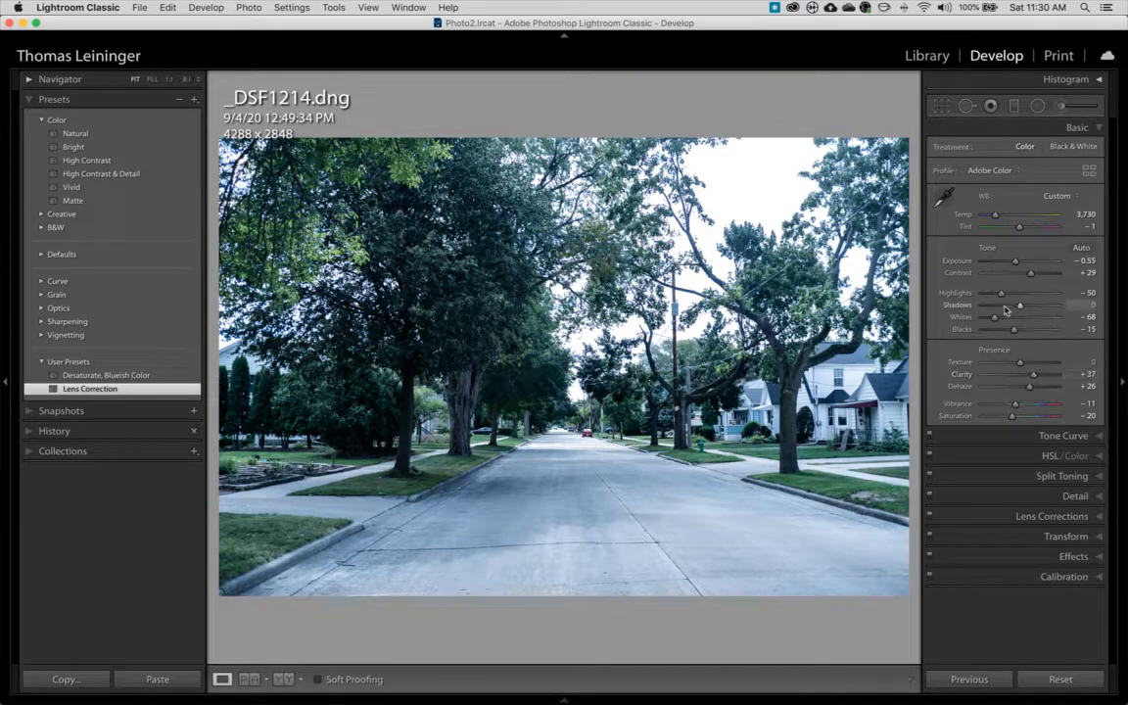
drag(1002, 297, 990, 297)
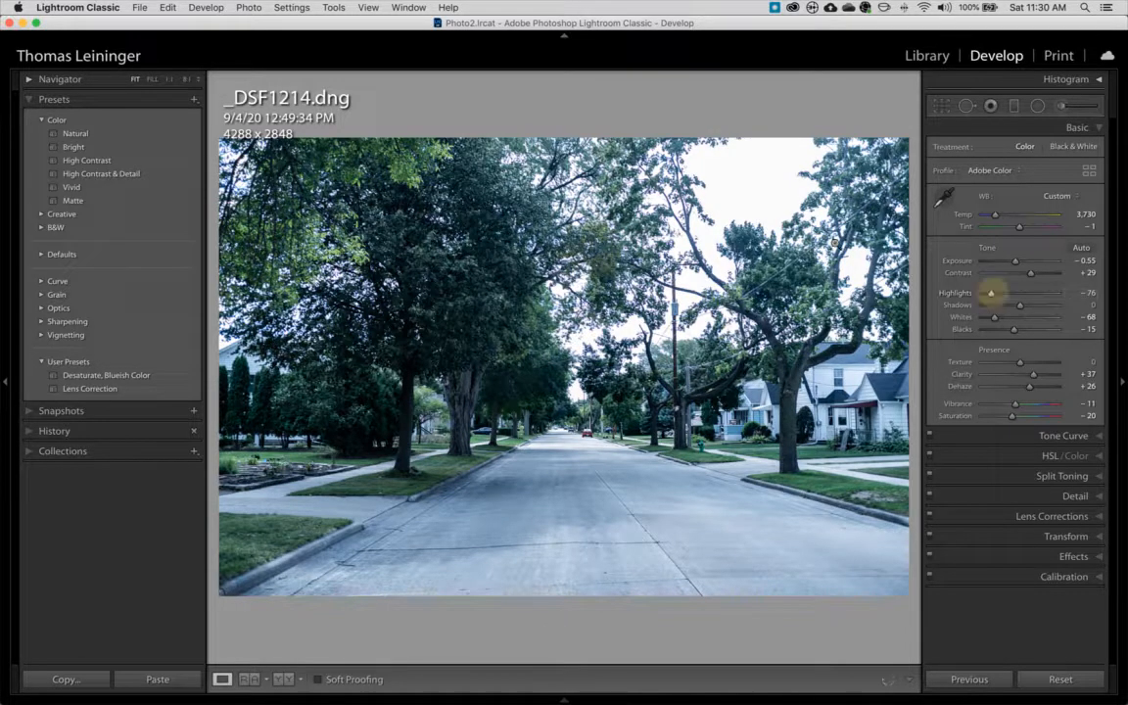
Show the histogram and use targeted HSL saturation adjustments to set Blue to -29, Purple to -1 and Magenta to -35.
click(1095, 81)
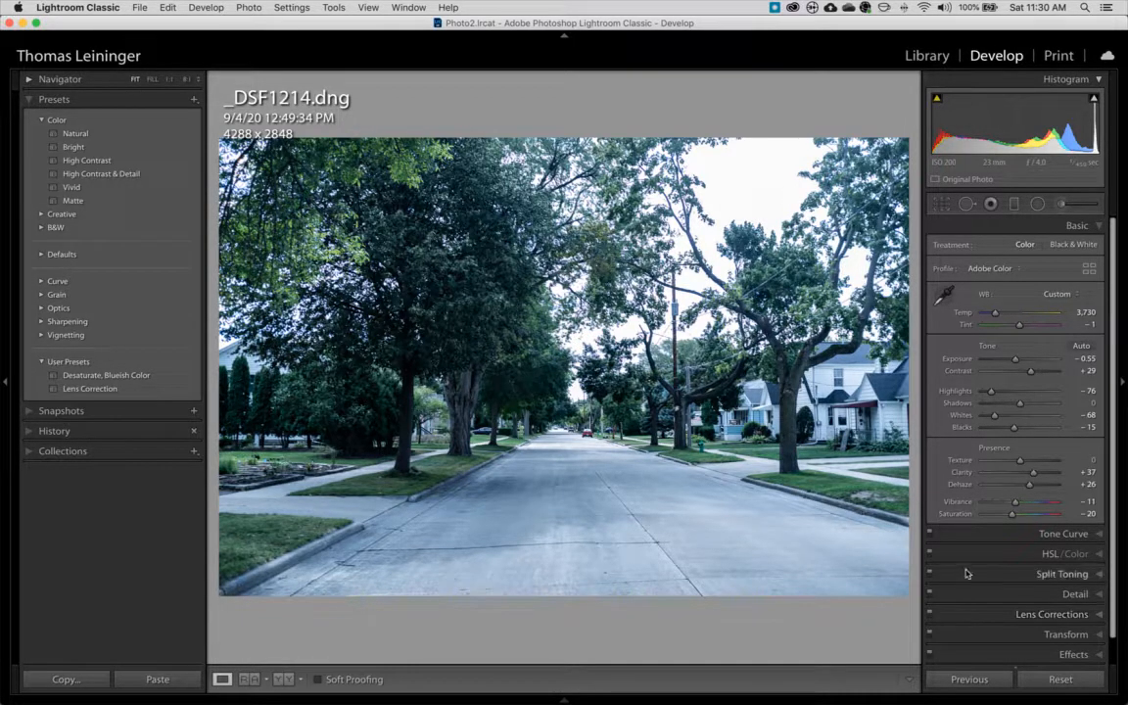
click(1098, 555)
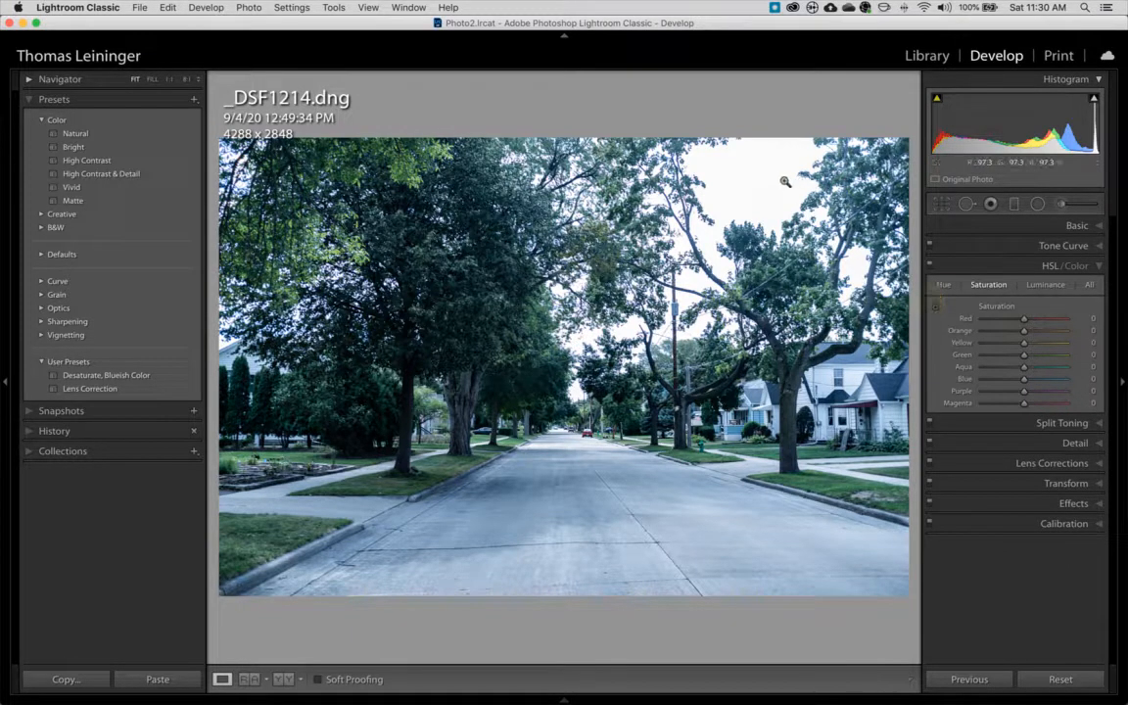
key(super+alt+shift+s)
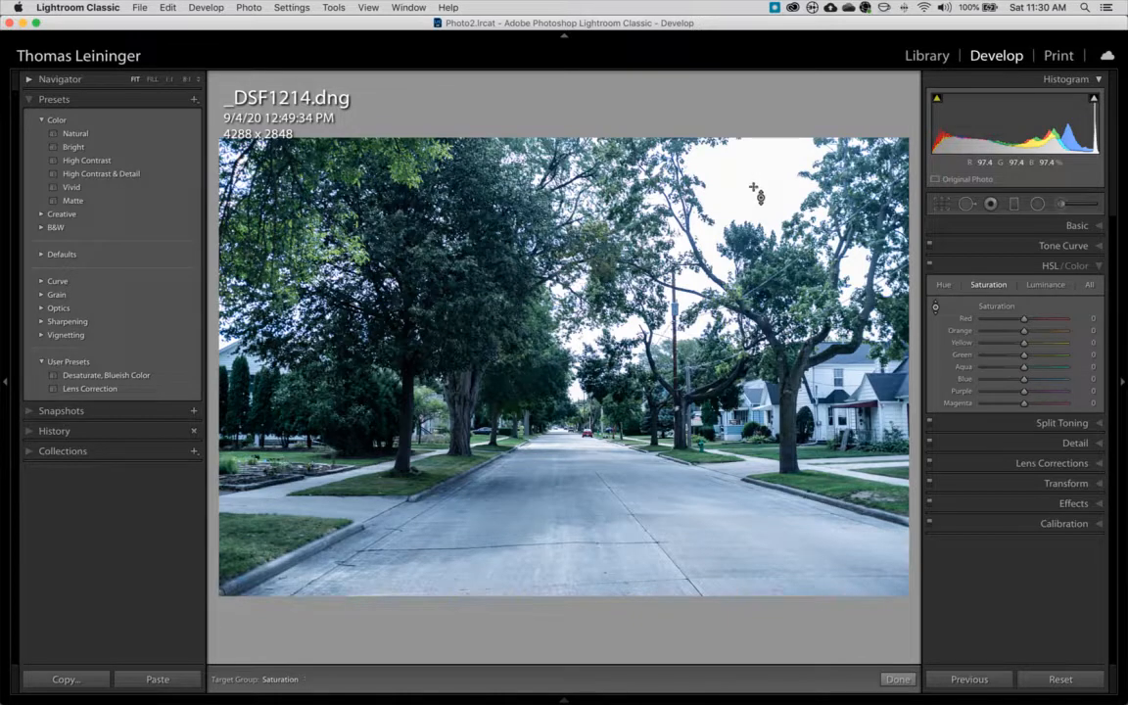
drag(720, 208, 622, 499)
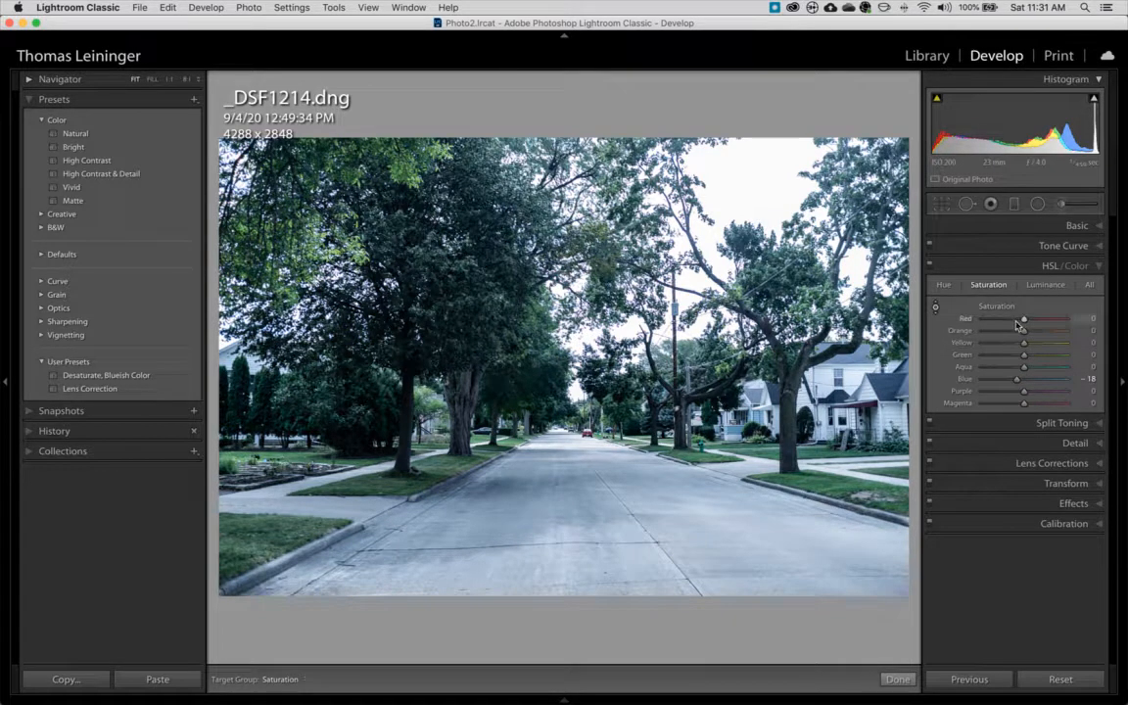
drag(1024, 408, 1011, 408)
drag(1012, 407, 1009, 405)
drag(530, 299, 586, 334)
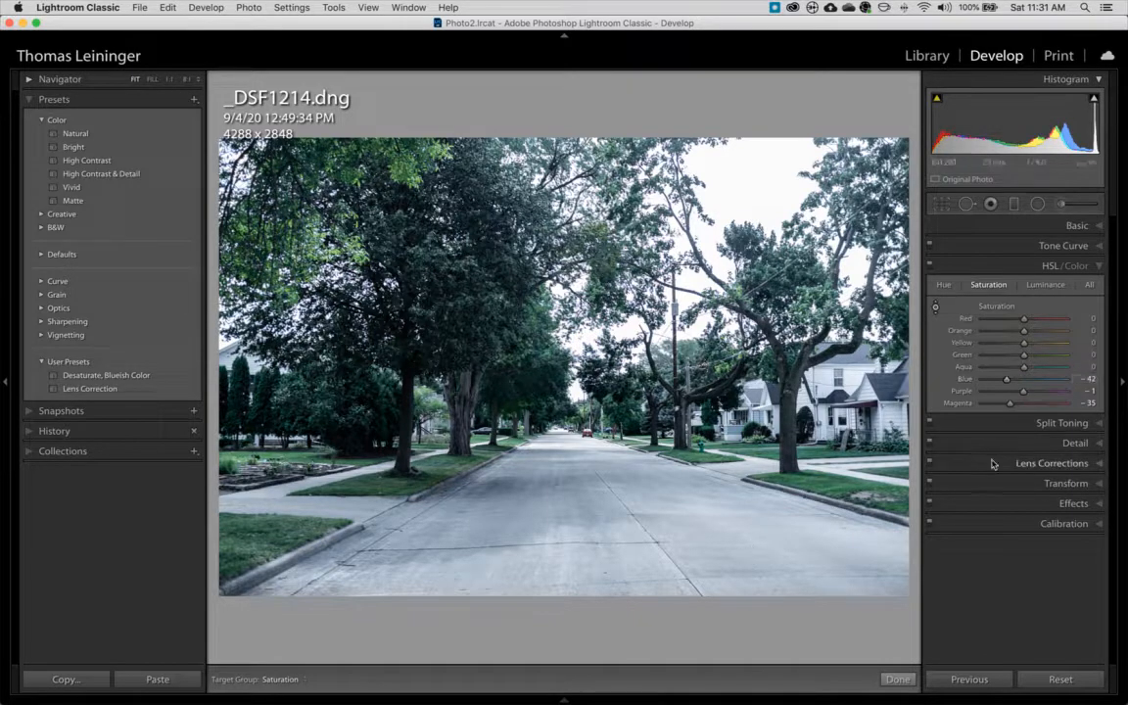
drag(1006, 380, 1007, 380)
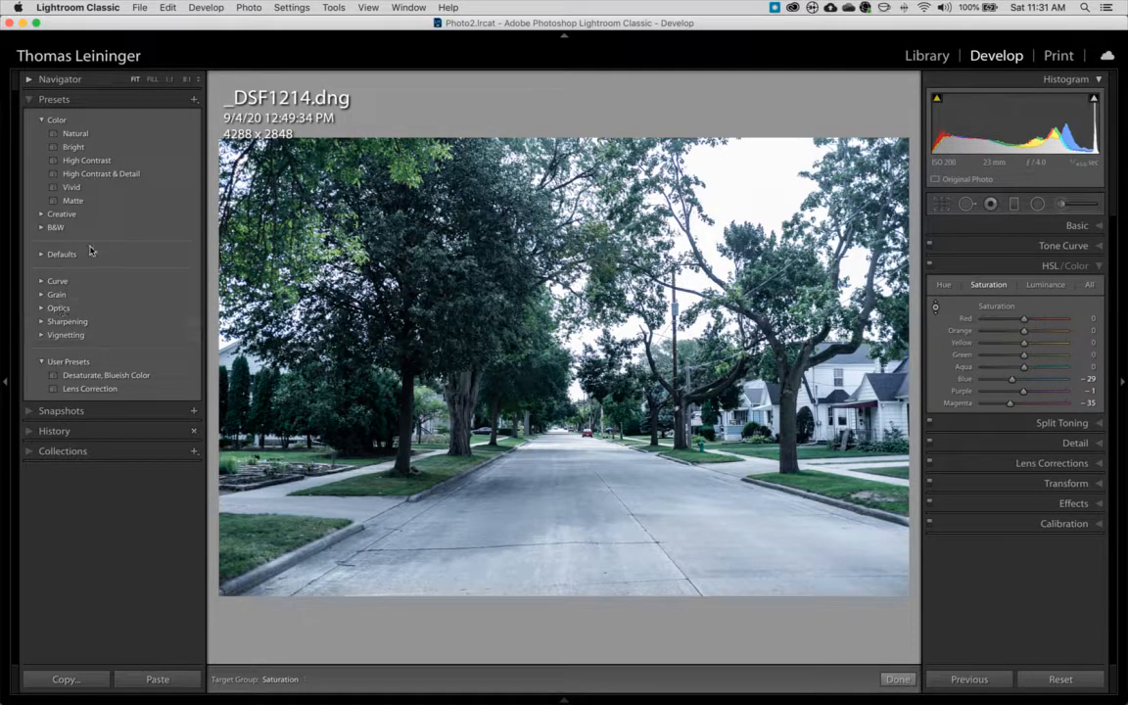
Open the Presets preferences to examine the options for preset visibility, storage location and restoring defaults.
click(57, 9)
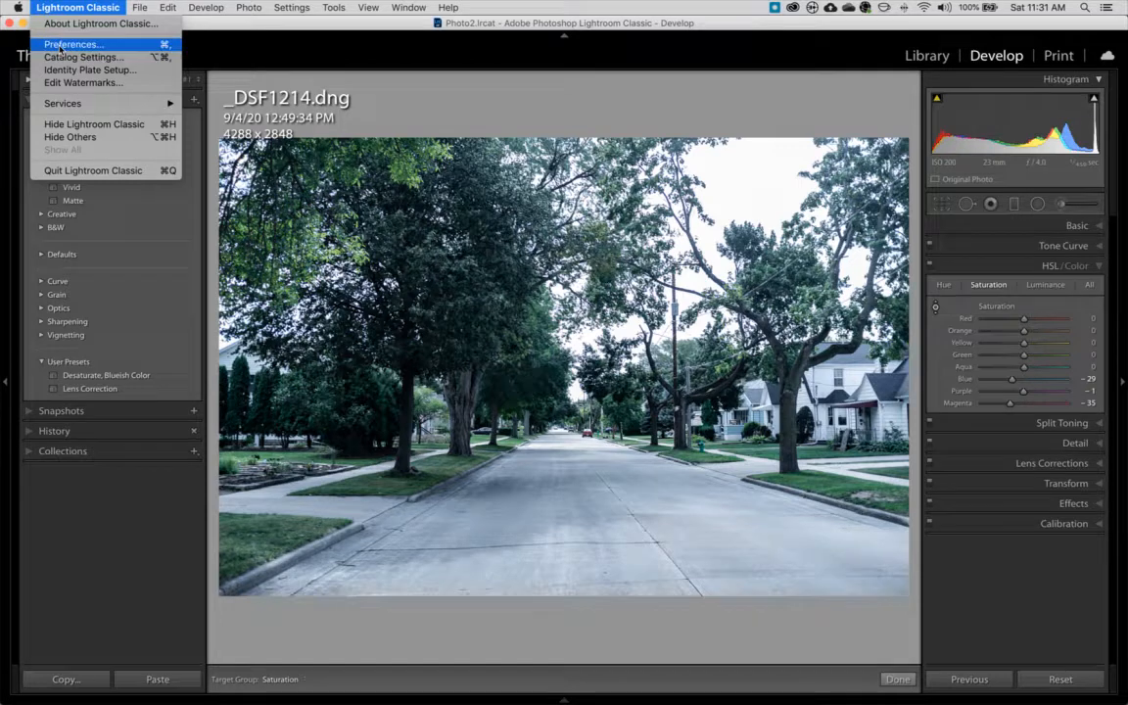
click(60, 45)
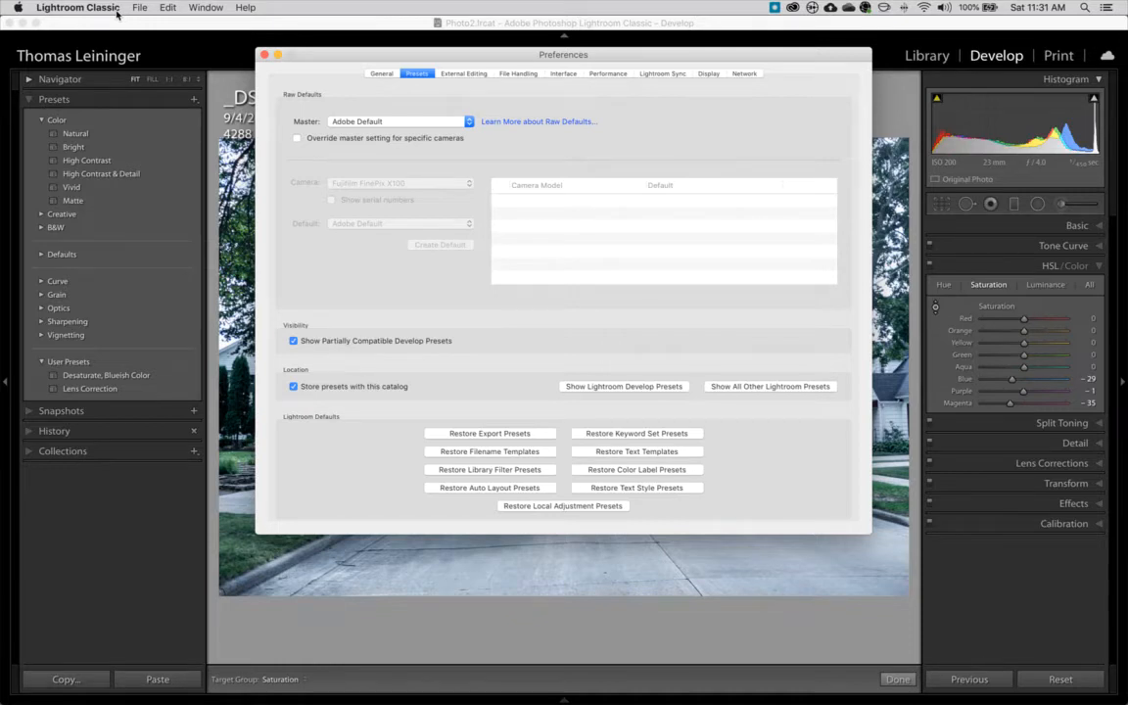
mouse_move(741, 703)
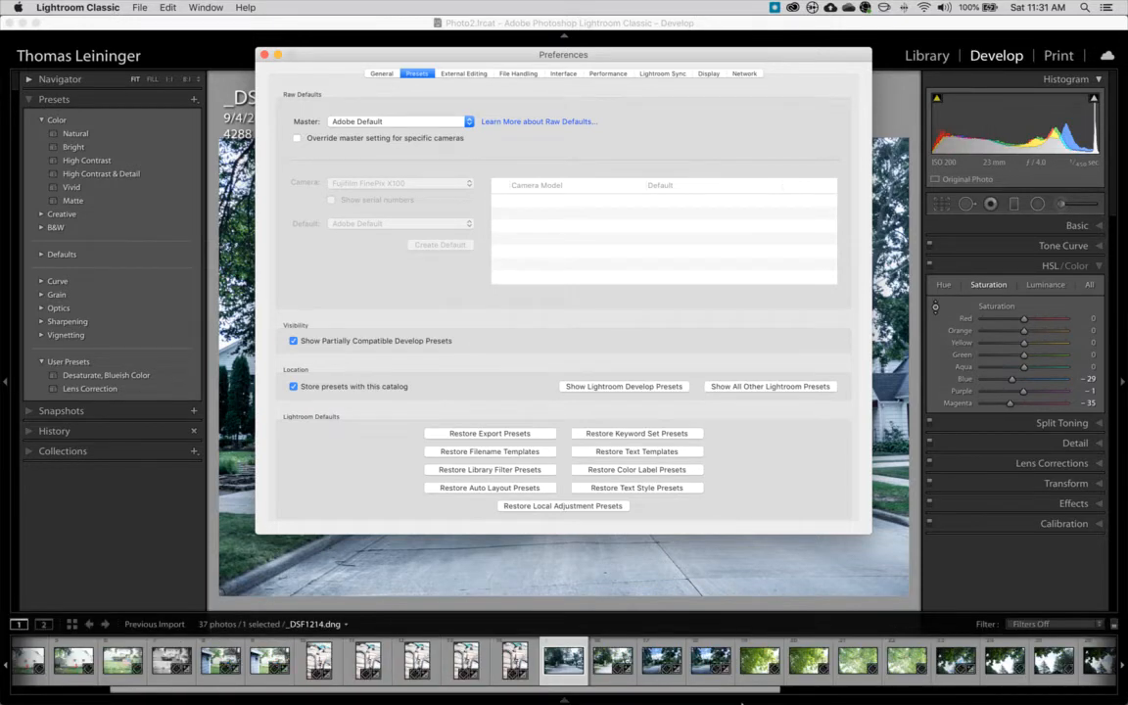
click(925, 683)
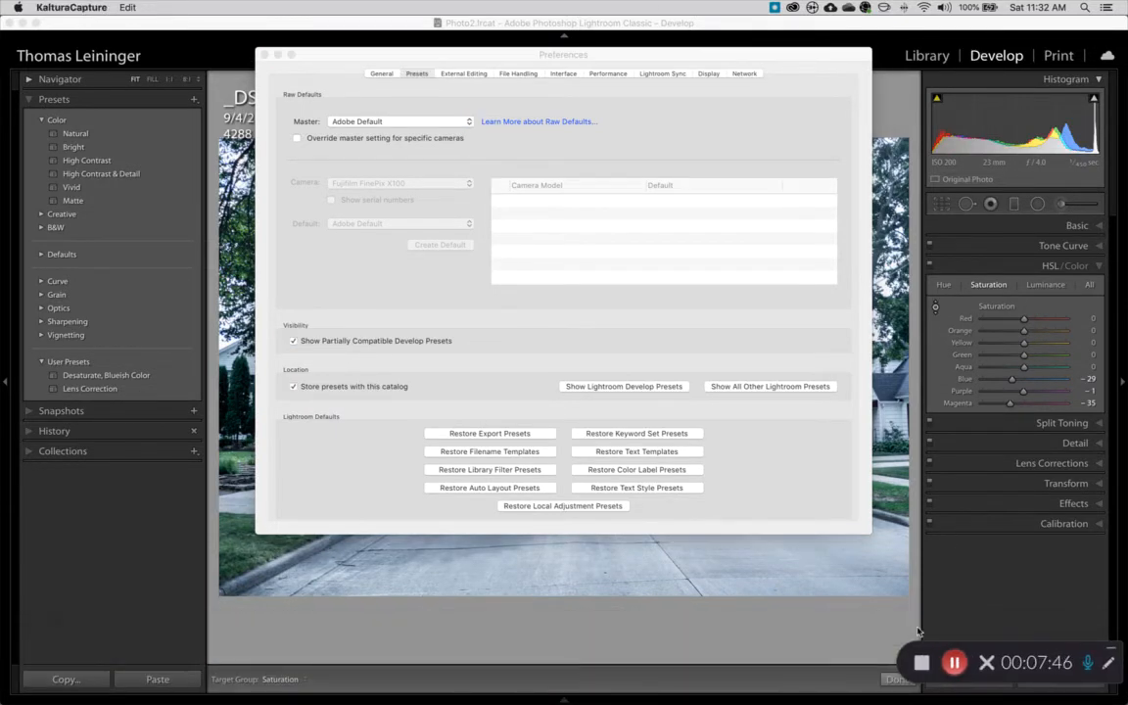